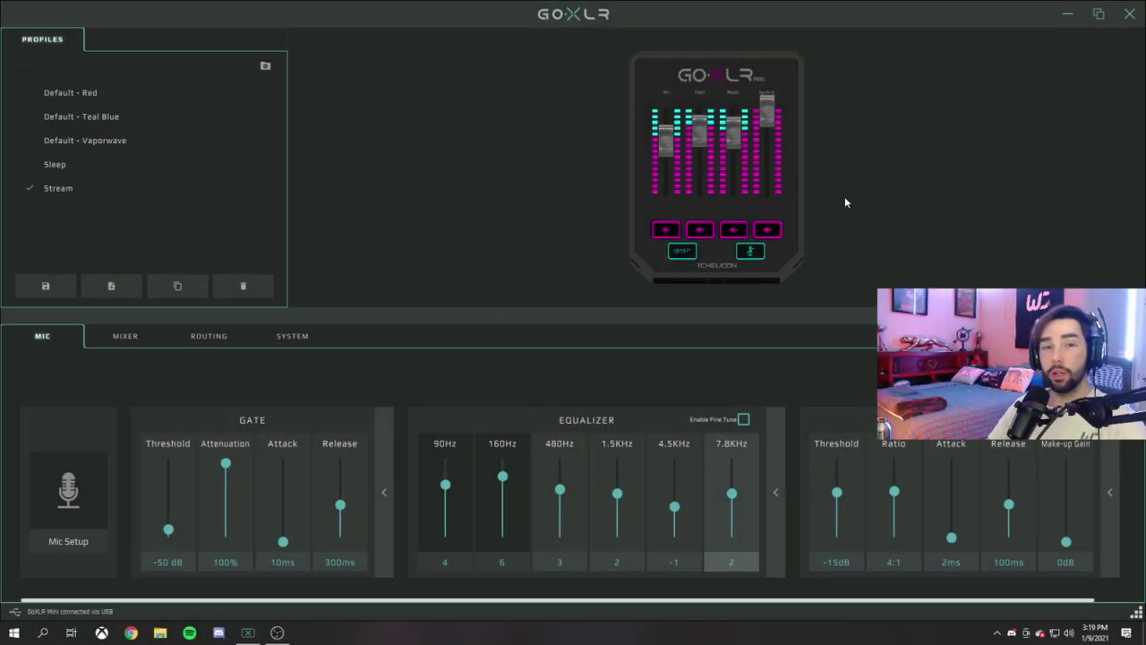
Minimize the GoXLR window, open the Windows sound settings and choose System (2- TC-Helicon GoXLR Mini) as the output device.
left_click(1064, 16)
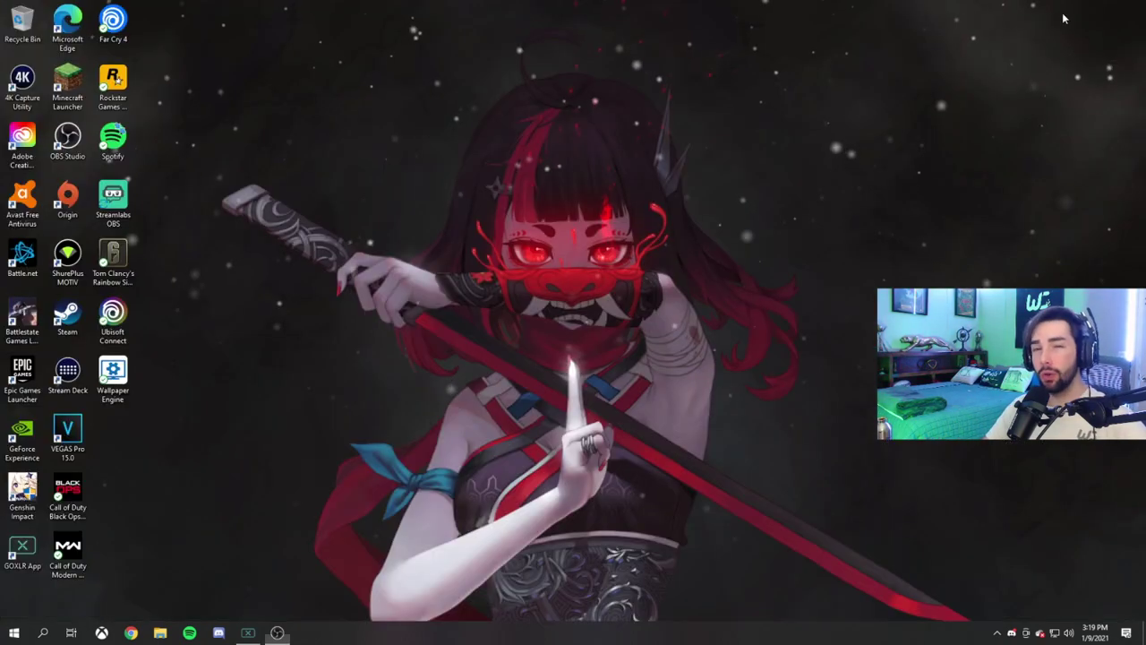
left_click(1068, 633)
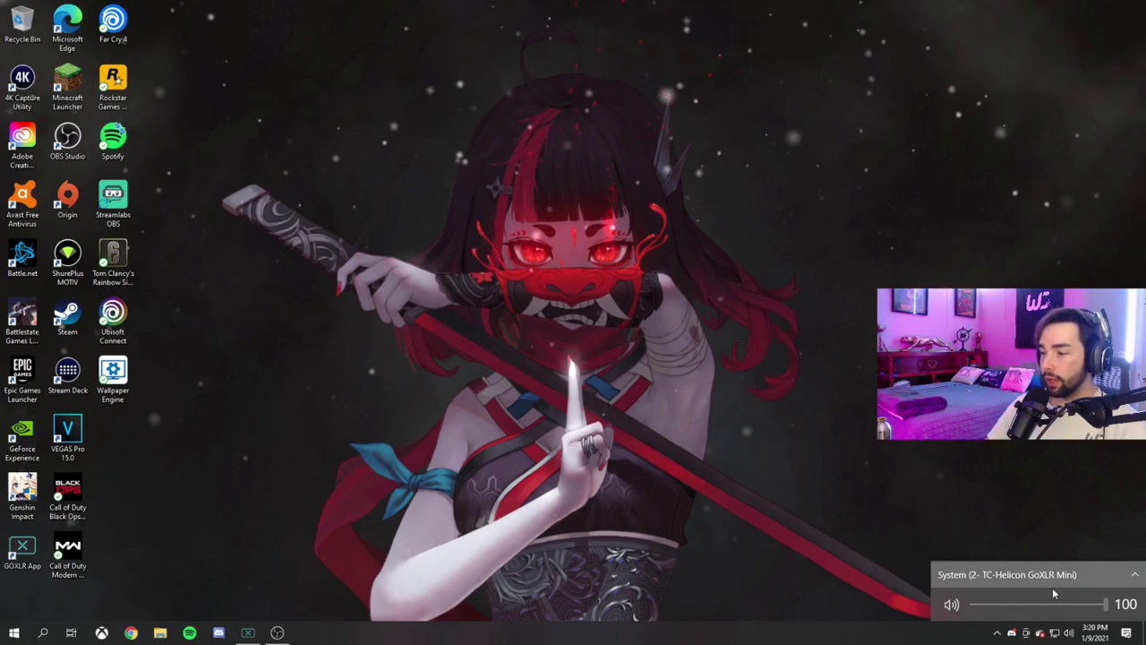
right_click(1068, 633)
left_click(1045, 561)
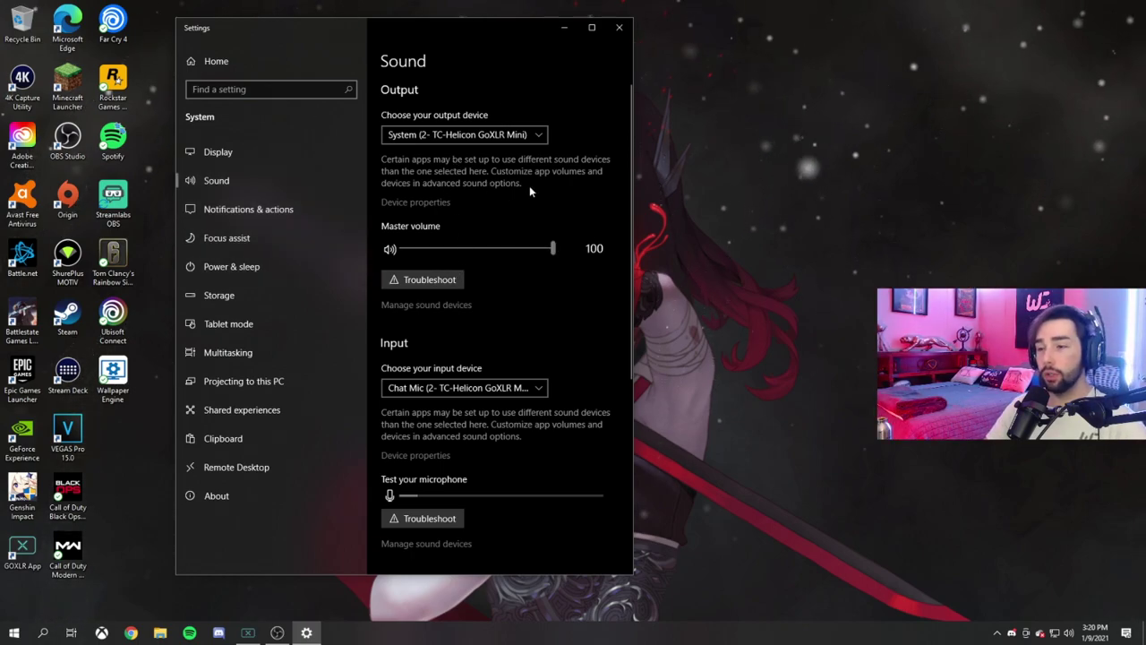
left_click(449, 136)
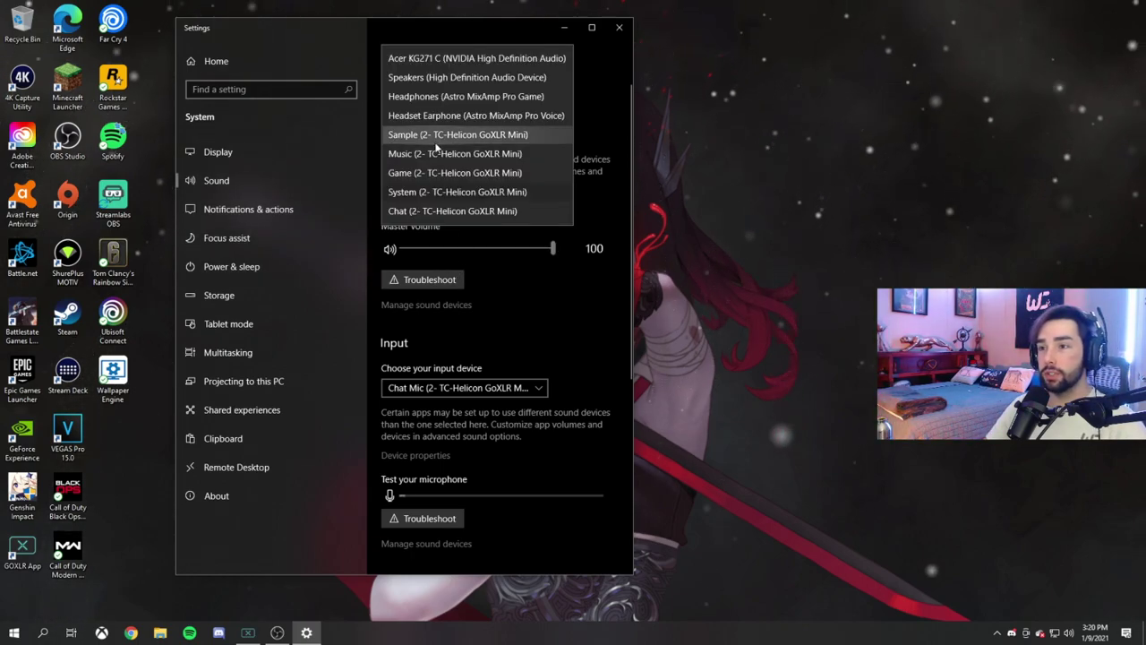
left_click(488, 193)
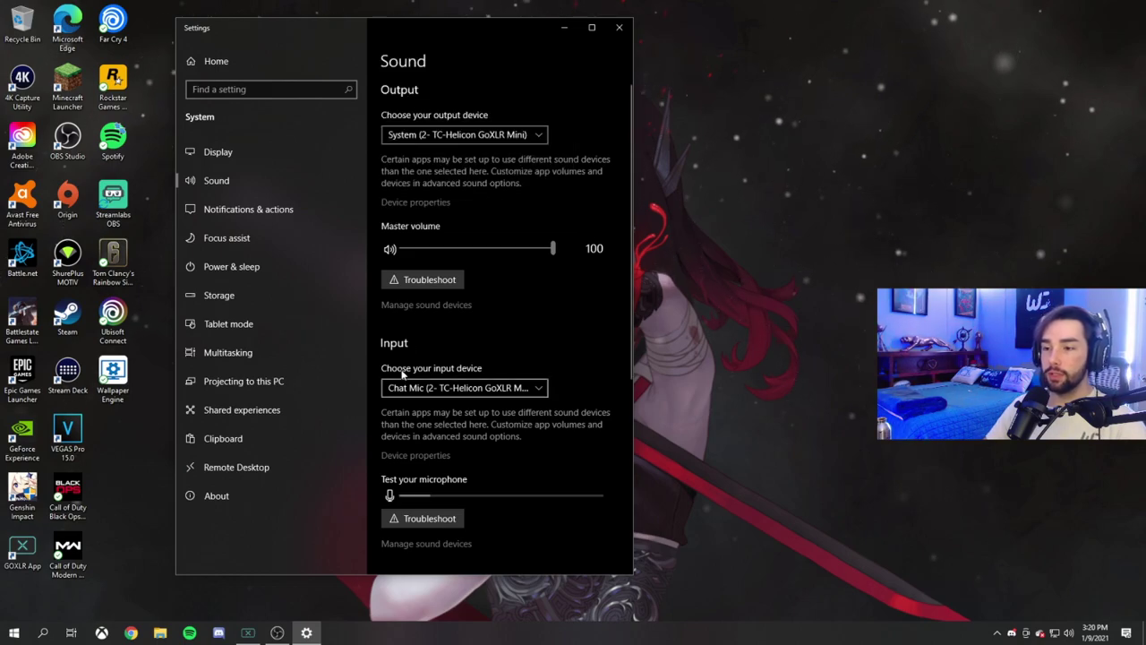
Review the available input devices, keeping Chat Mic (2- TC-Helicon GoXLR Mini) as the selection.
left_click(492, 391)
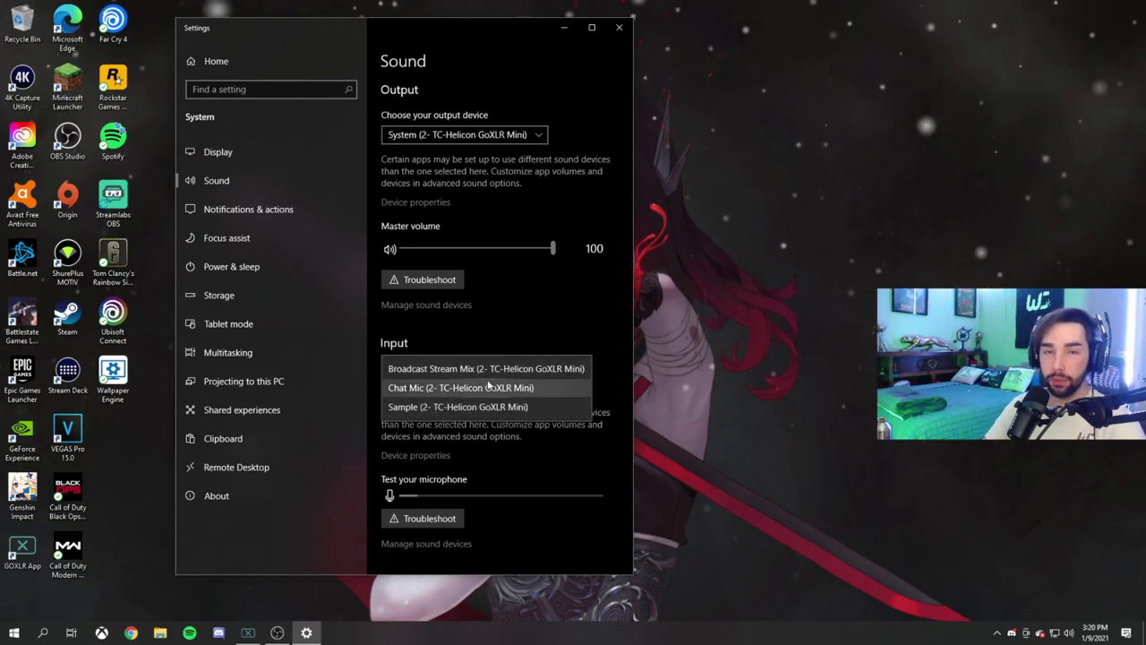
left_click(500, 322)
left_click(481, 380)
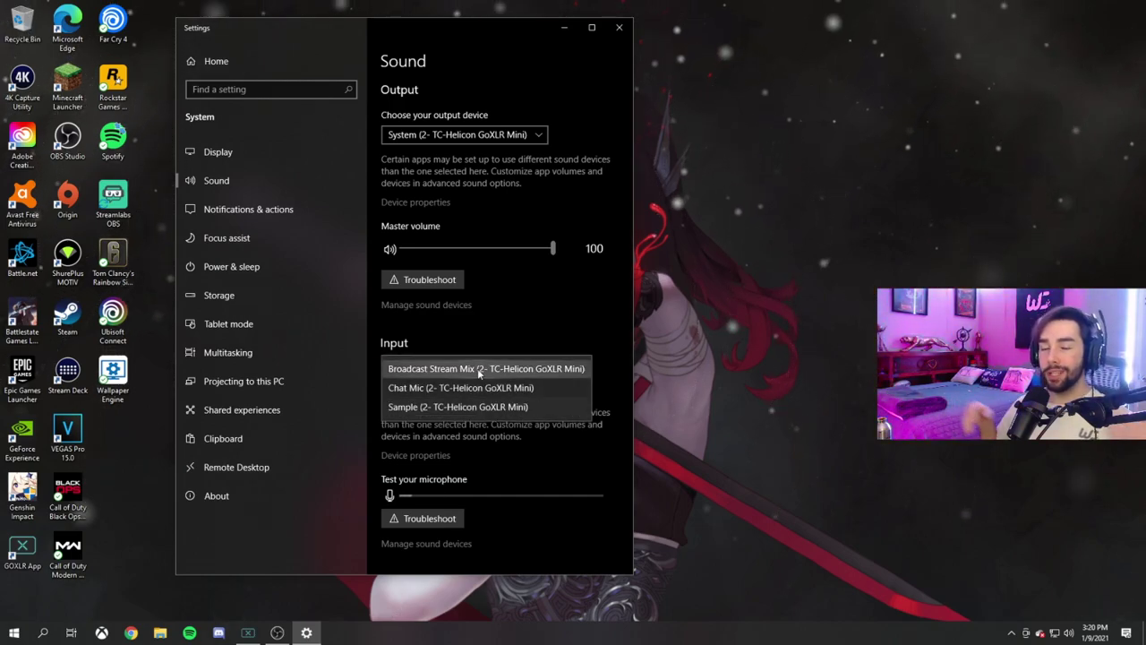
left_click(514, 350)
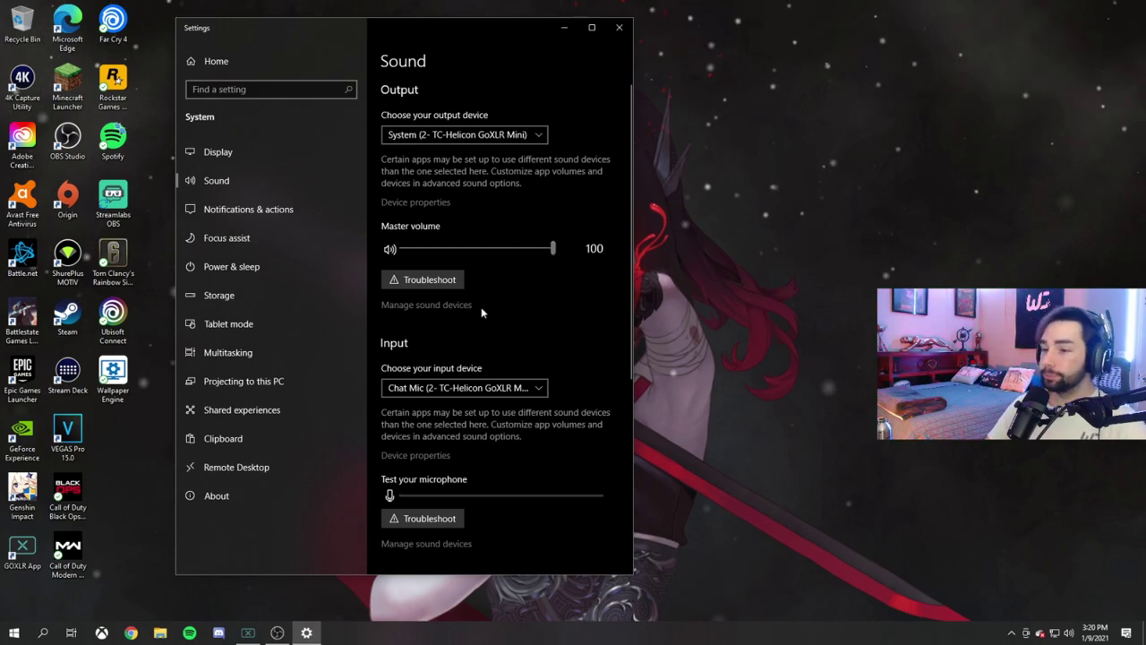
Open the Sound Control Panel and look through its list of playback devices.
scroll(478, 304, "down", 4)
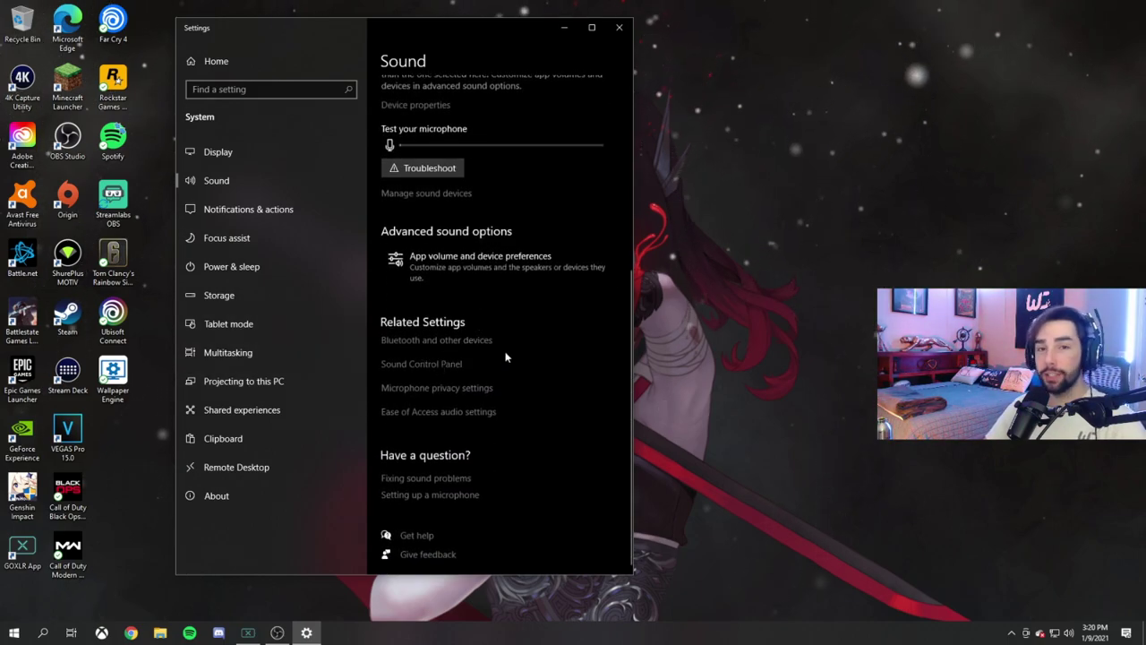
left_click(441, 371)
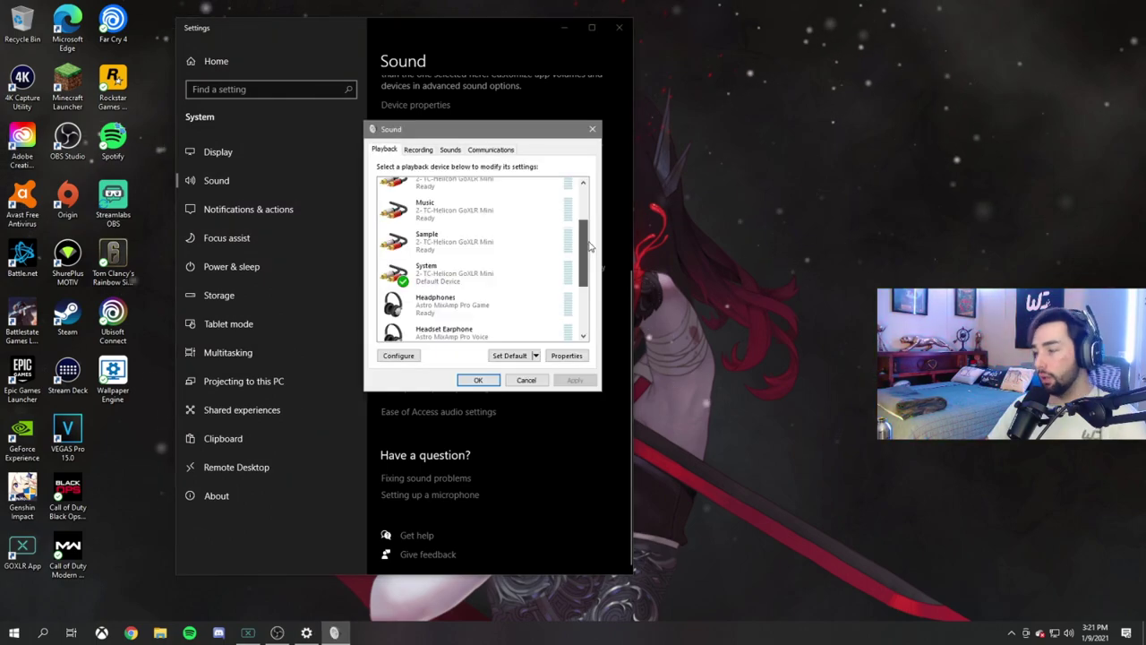
left_click_drag(590, 246, 592, 188)
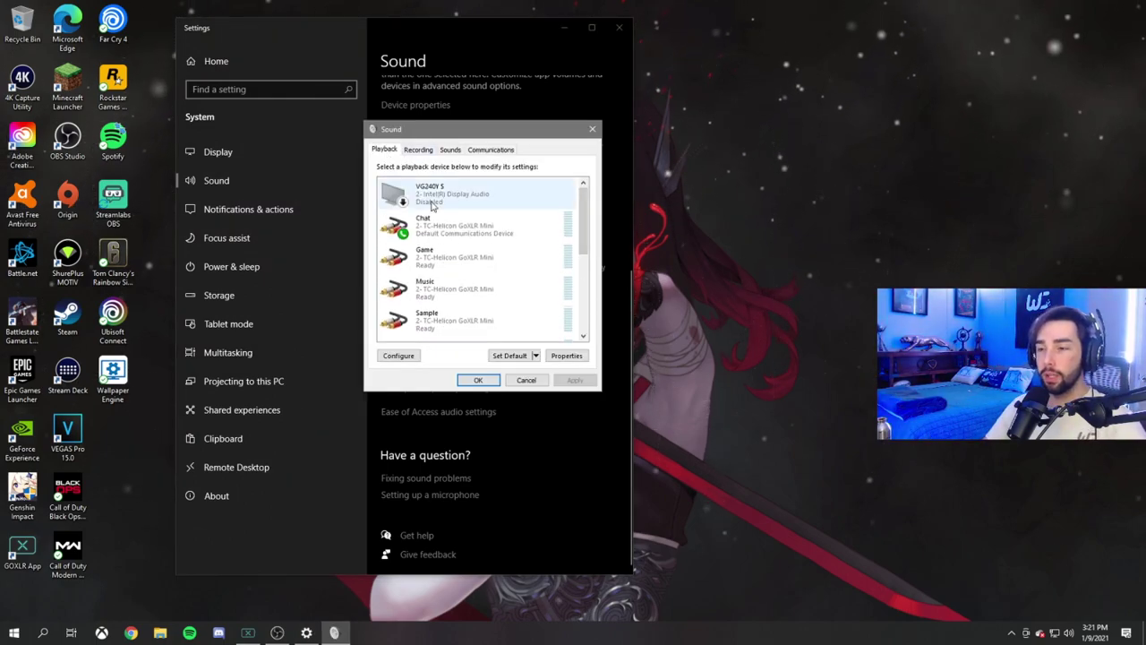
left_click_drag(582, 214, 580, 244)
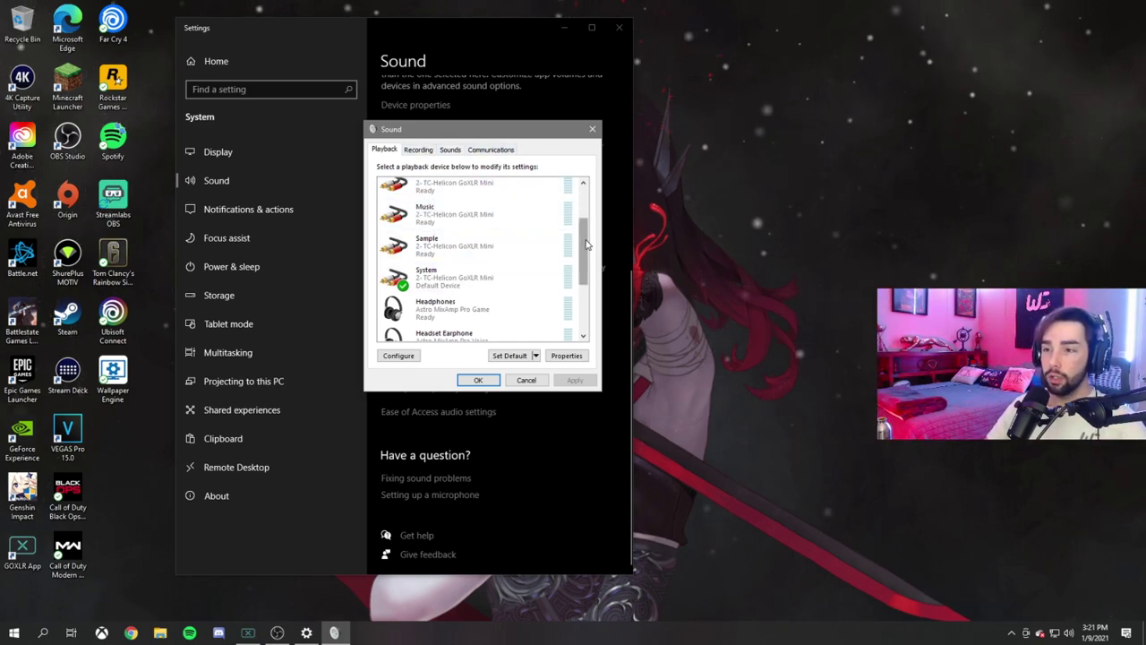
left_click_drag(587, 244, 587, 220)
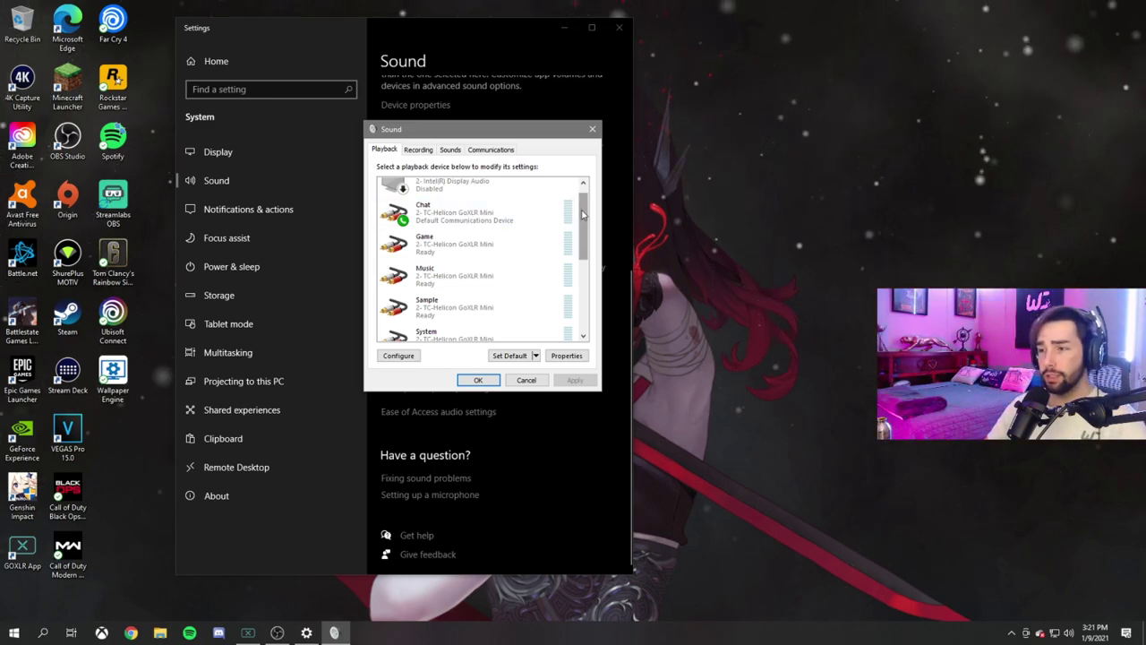
Check the default device and default communication device options for the GoXLR Mini's Chat and System playback devices.
right_click(455, 228)
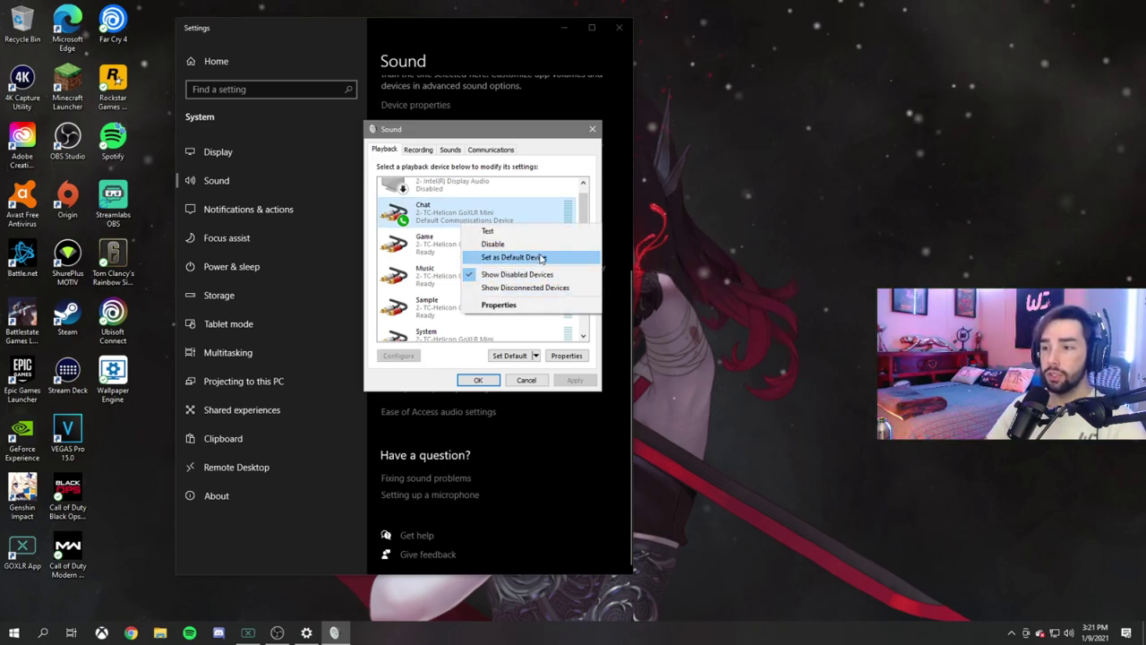
left_click(439, 224)
scroll(433, 269, "down", 3)
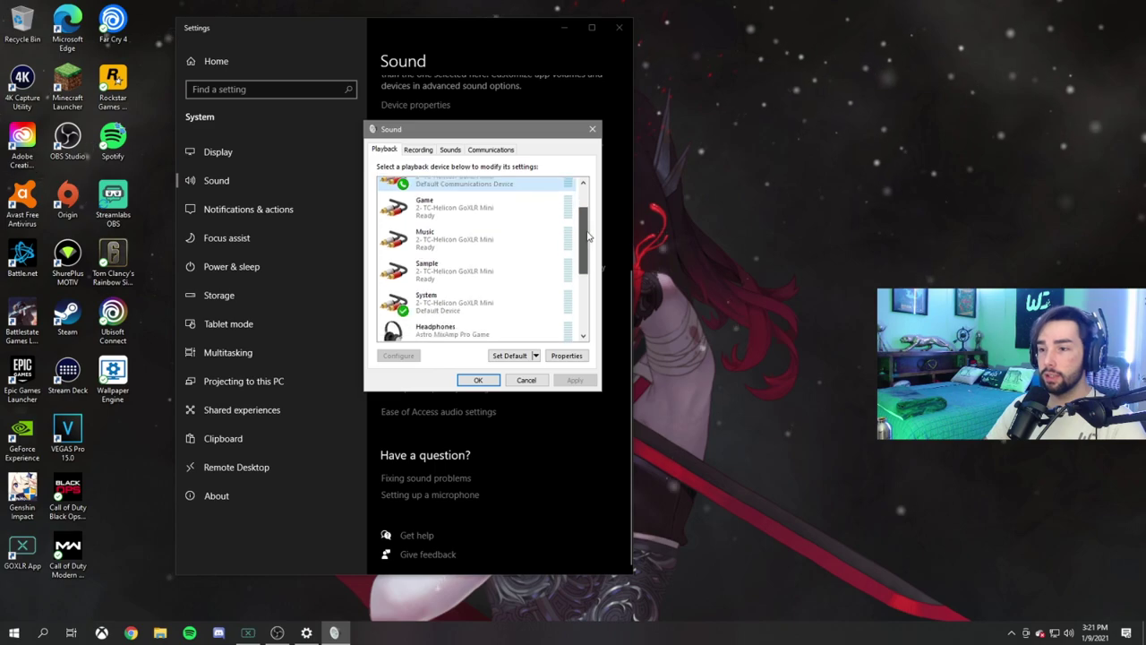
right_click(441, 255)
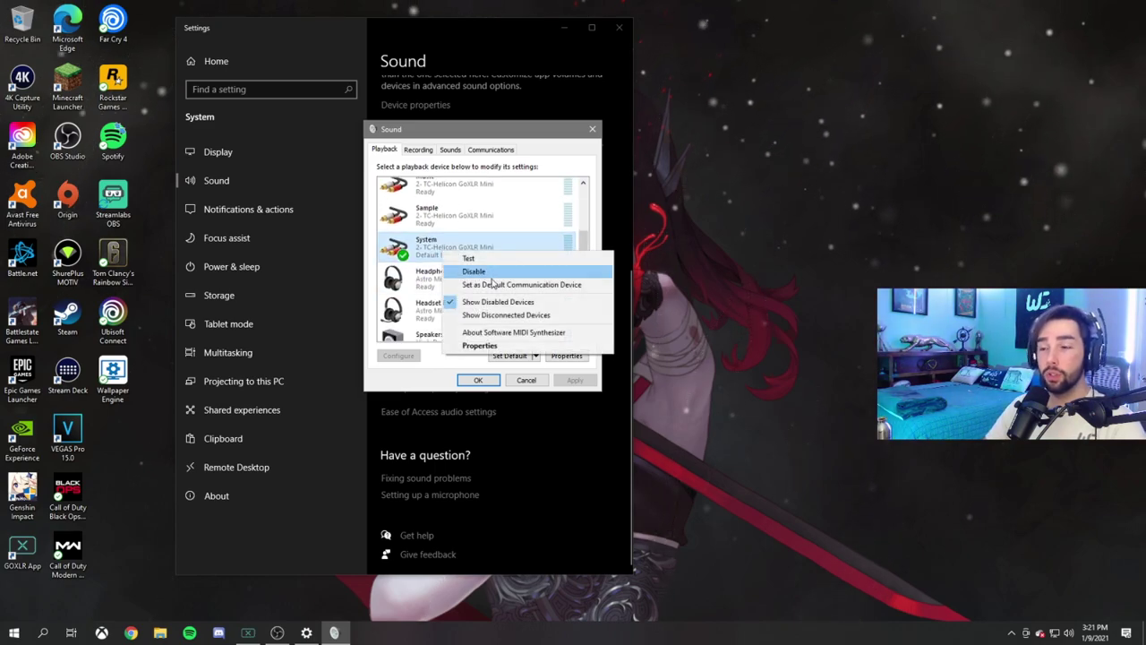
left_click(655, 256)
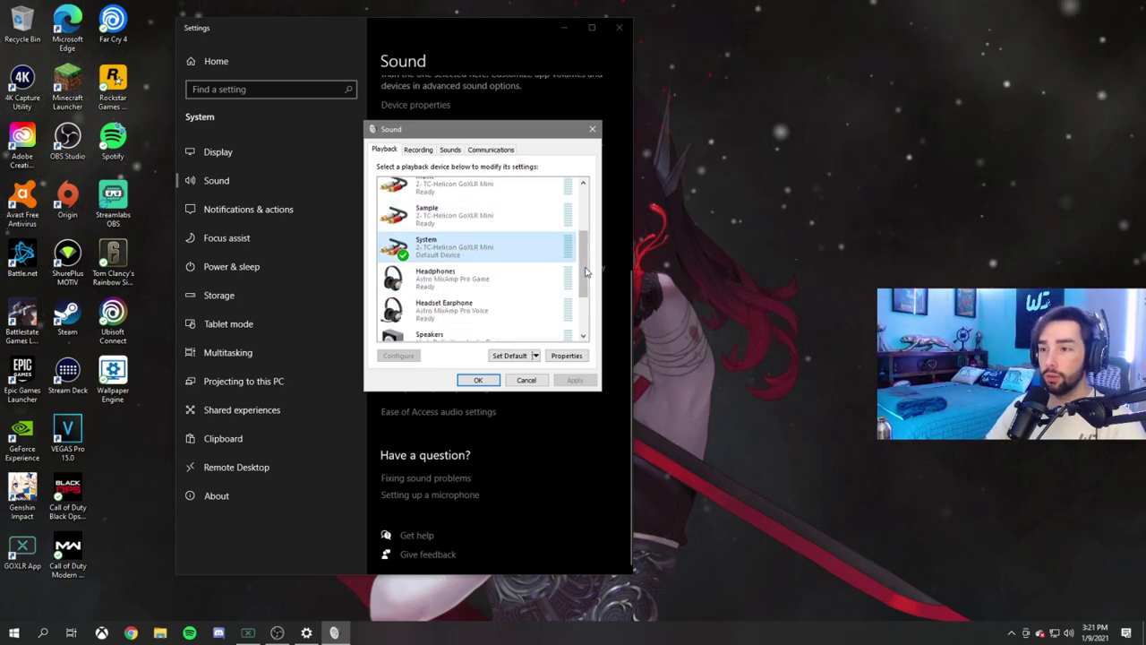
left_click_drag(584, 250, 589, 213)
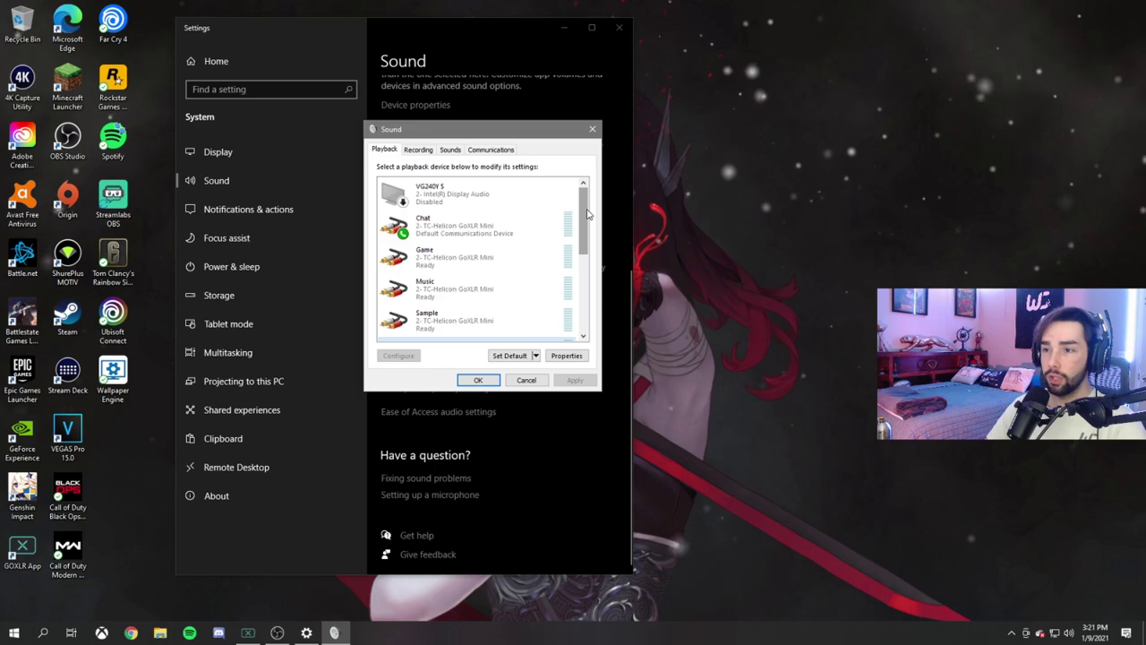
scroll(484, 233, "down", 1)
right_click(456, 207)
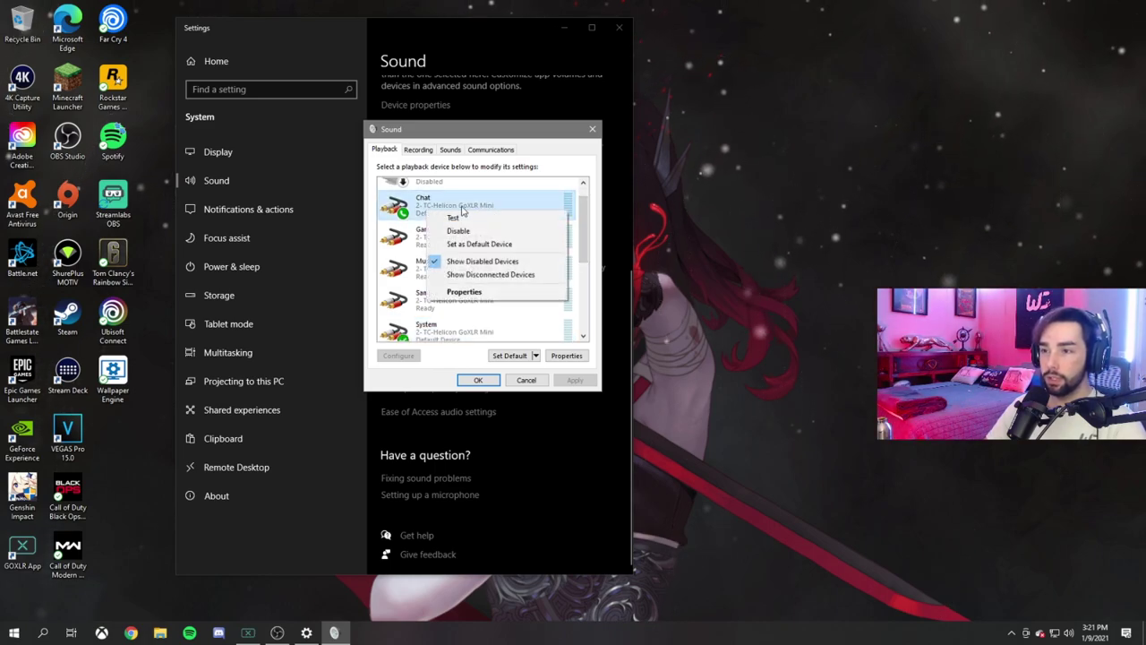
left_click(412, 208)
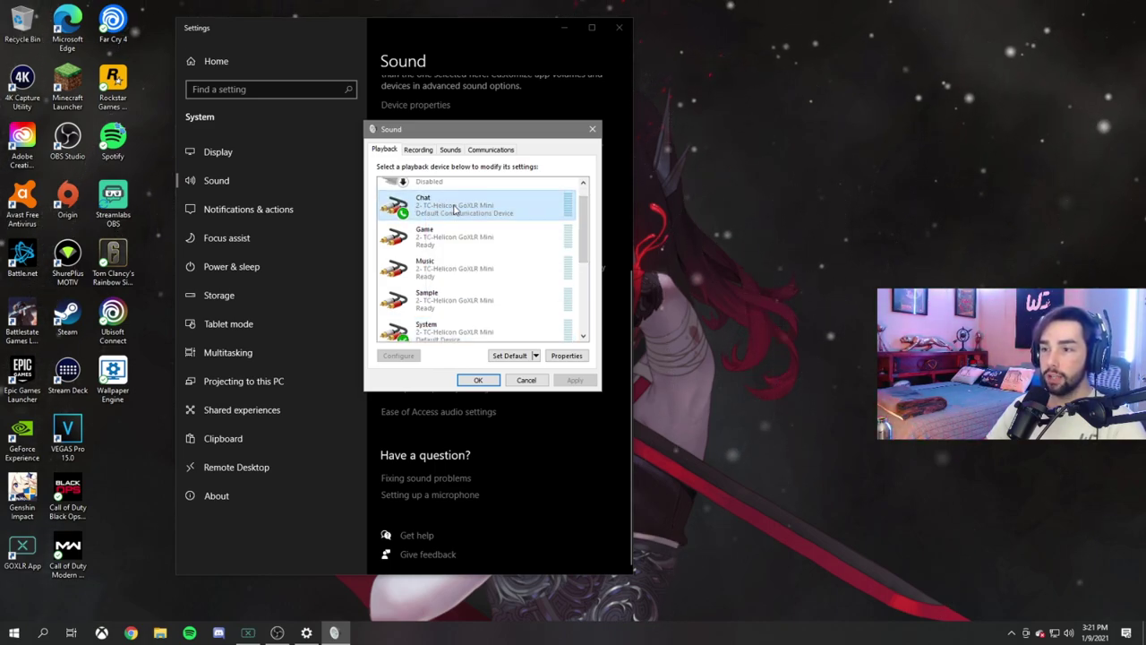
scroll(497, 295, "down", 1)
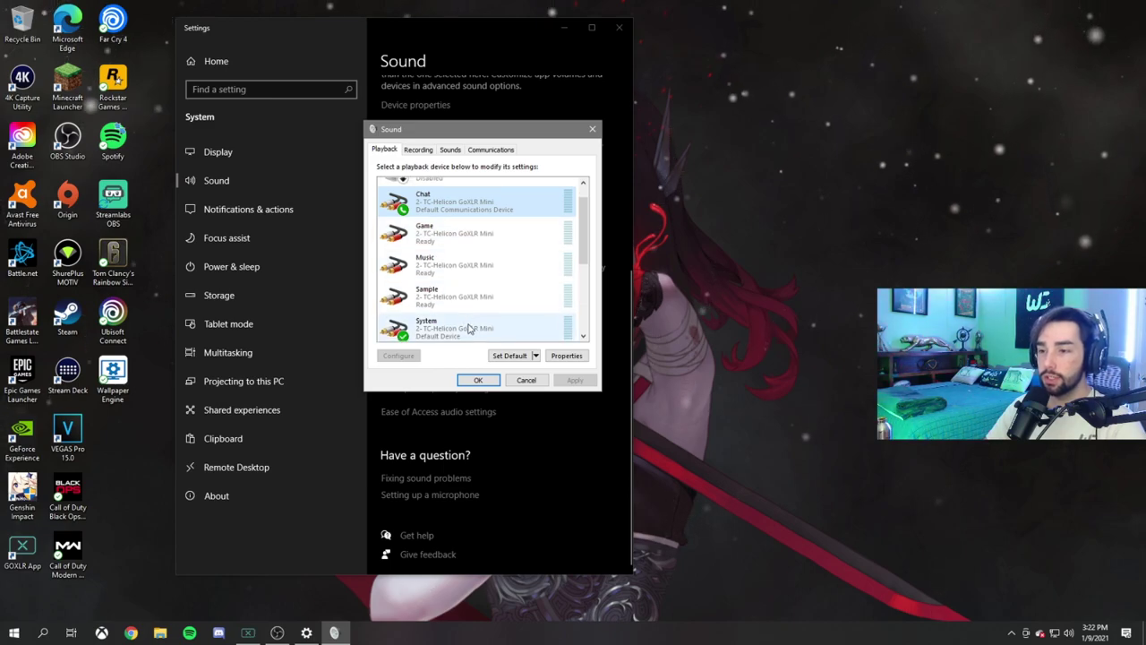
Review the recording devices and check the options for the GoXLR Mini's Chat Mic.
left_click(419, 150)
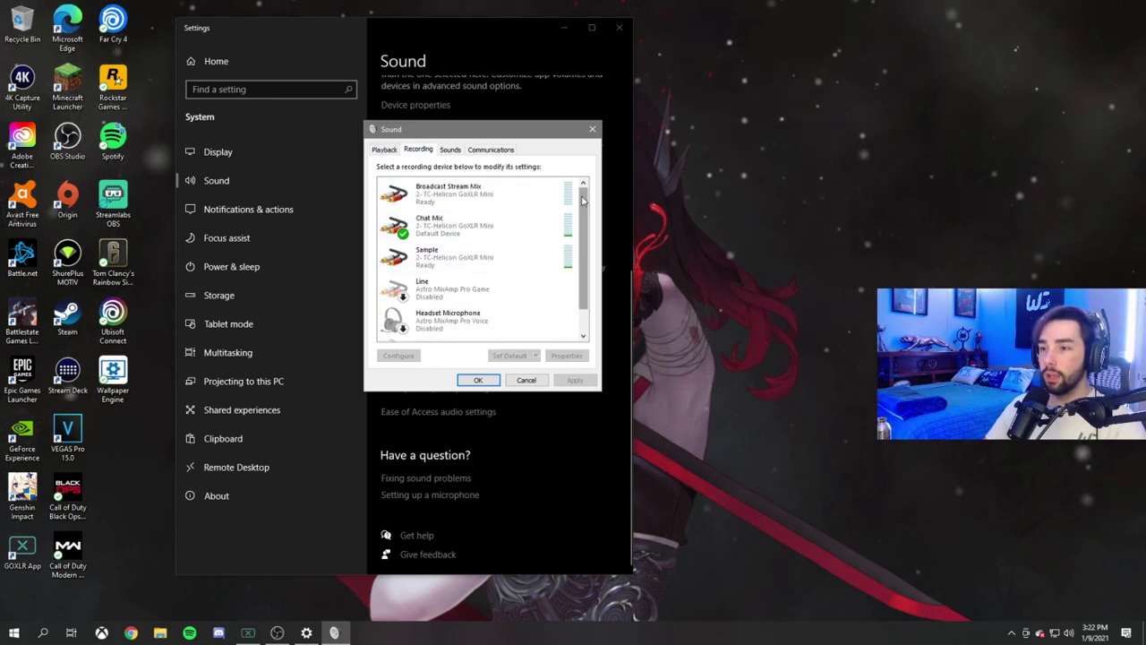
scroll(486, 233, "down", 1)
scroll(487, 233, "up", 1)
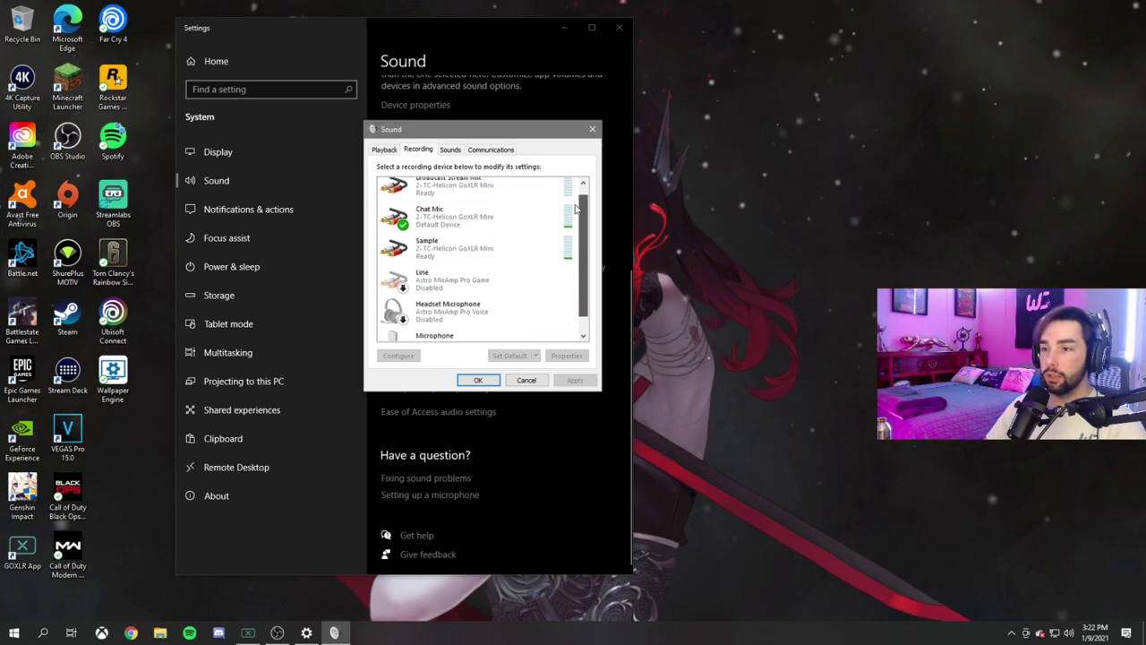
left_click(461, 233)
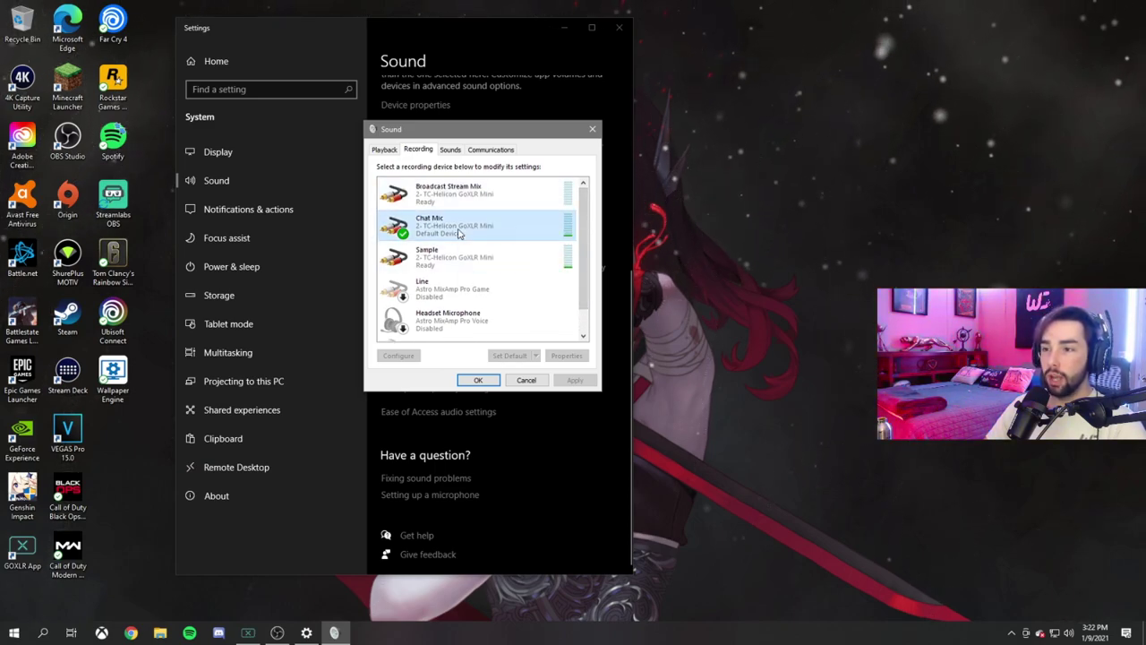
right_click(458, 231)
left_click(427, 230)
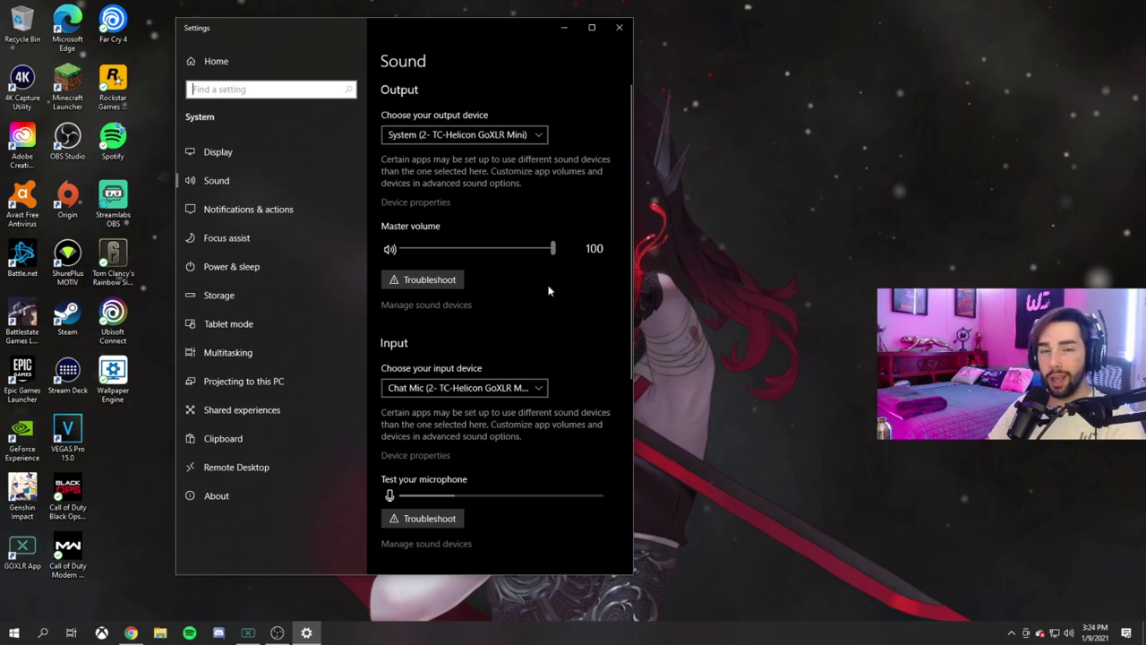
Open the app volume and device preferences and examine the output and input assignments of the listed apps.
scroll(454, 192, "down", 5)
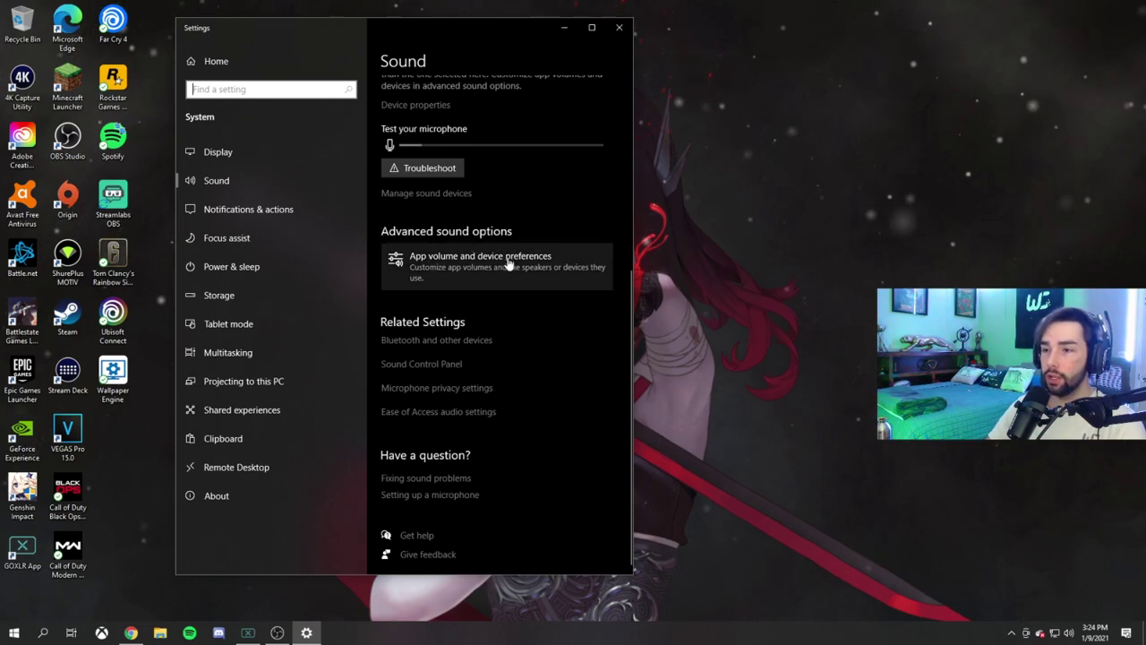
left_click(490, 266)
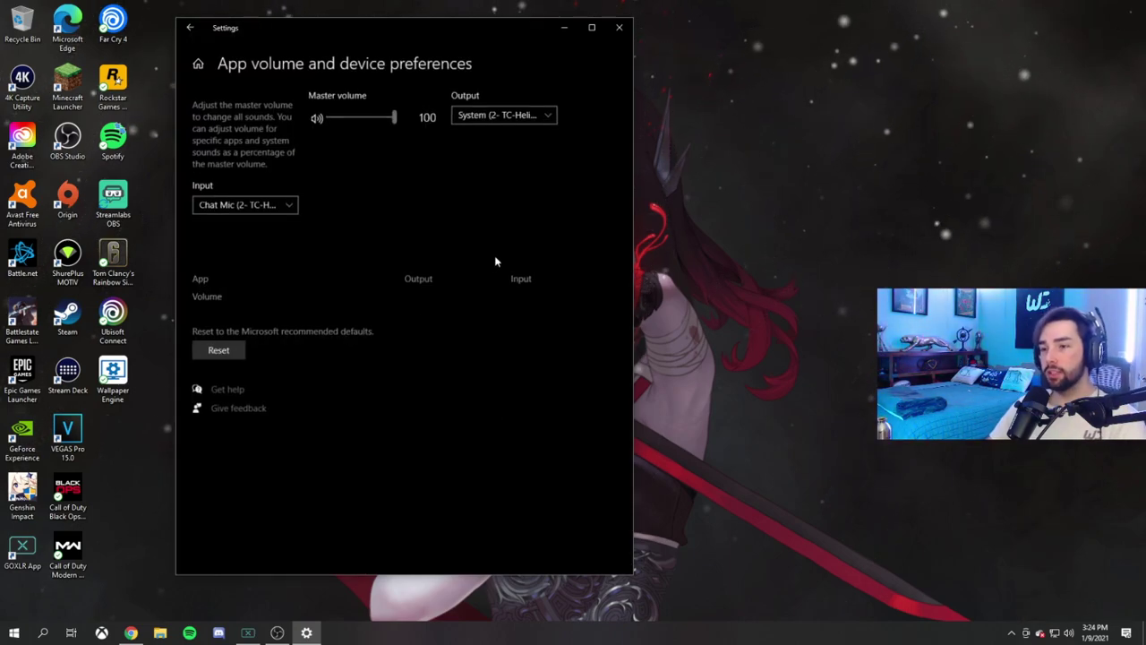
scroll(444, 213, "down", 2)
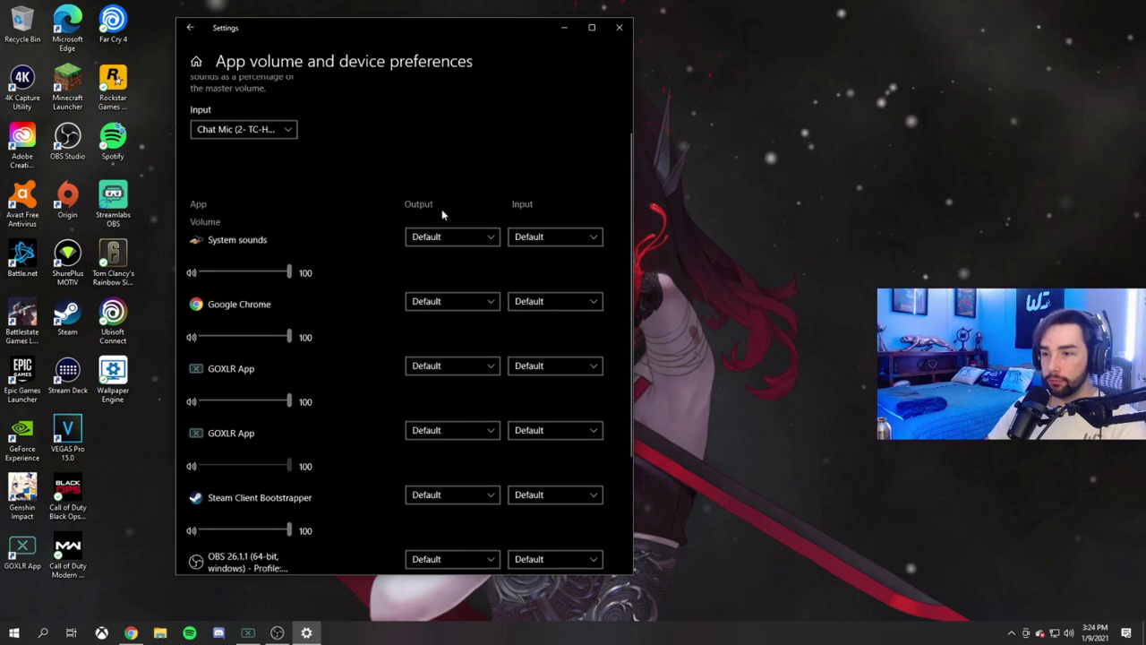
scroll(446, 195, "down", 3)
scroll(470, 281, "up", 3)
scroll(470, 286, "down", 3)
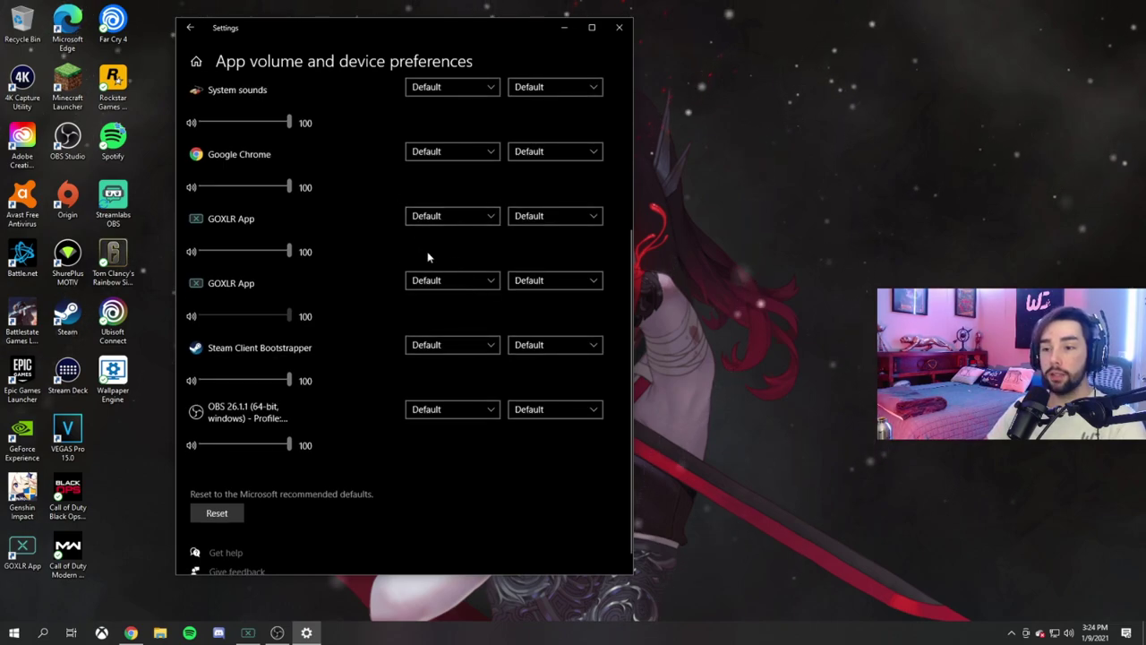
scroll(437, 296, "up", 5)
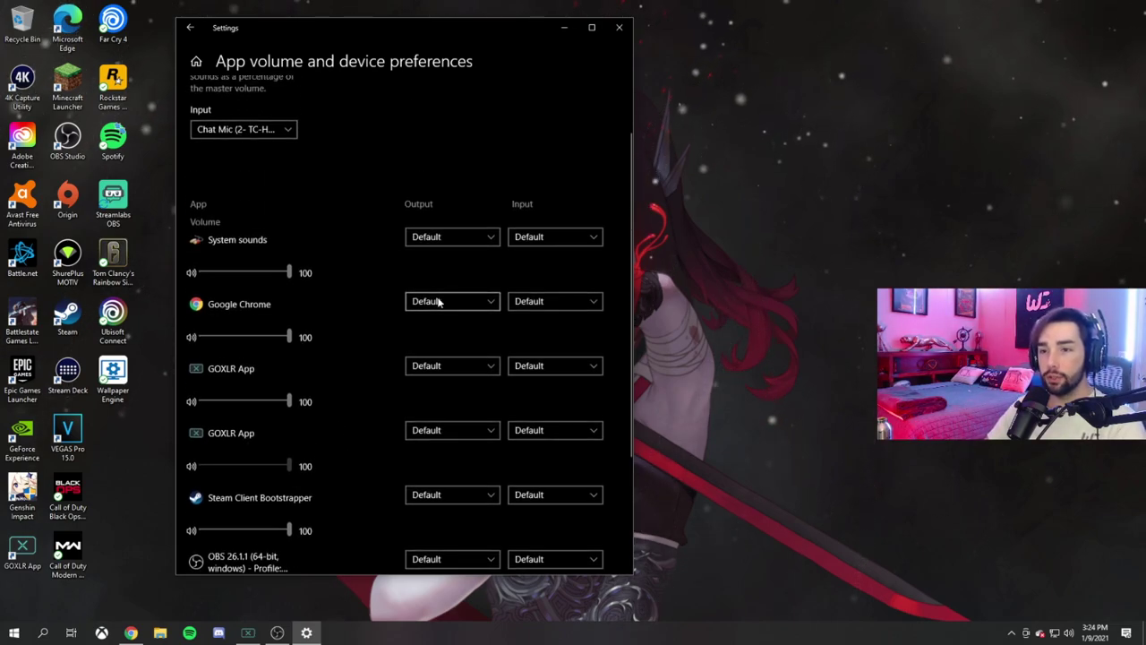
scroll(437, 296, "down", 3)
Open Spotify, assign its output to Music (2- TC-Helicon GoXLR Mini) in the app volume preferences, and close Settings.
left_click(196, 632)
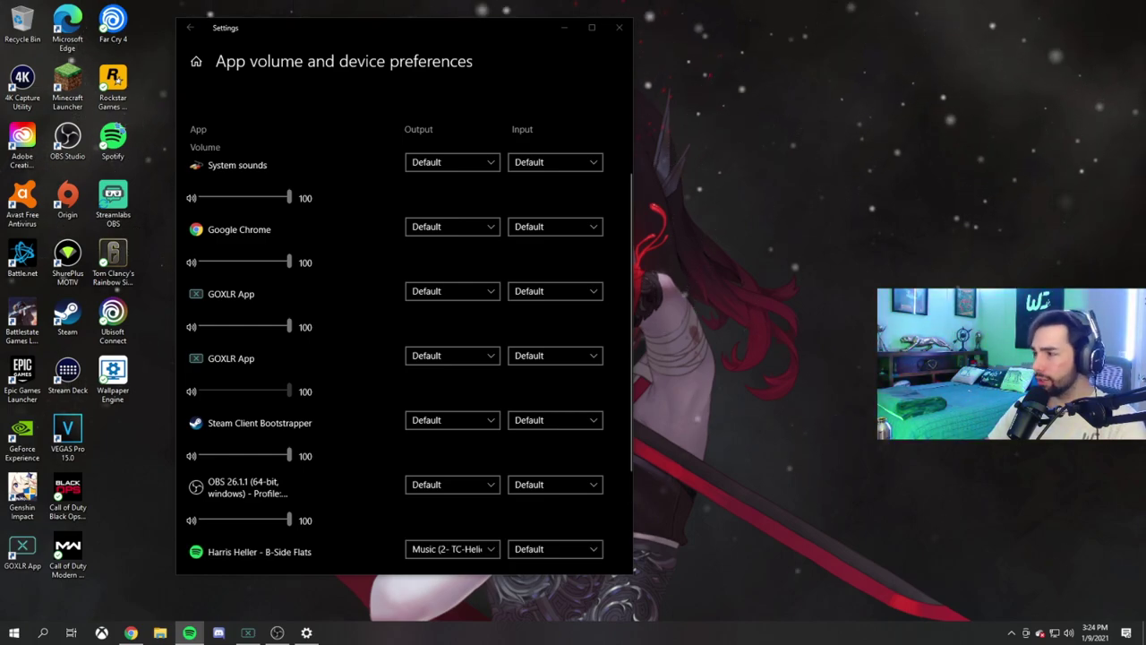
scroll(515, 406, "down", 3)
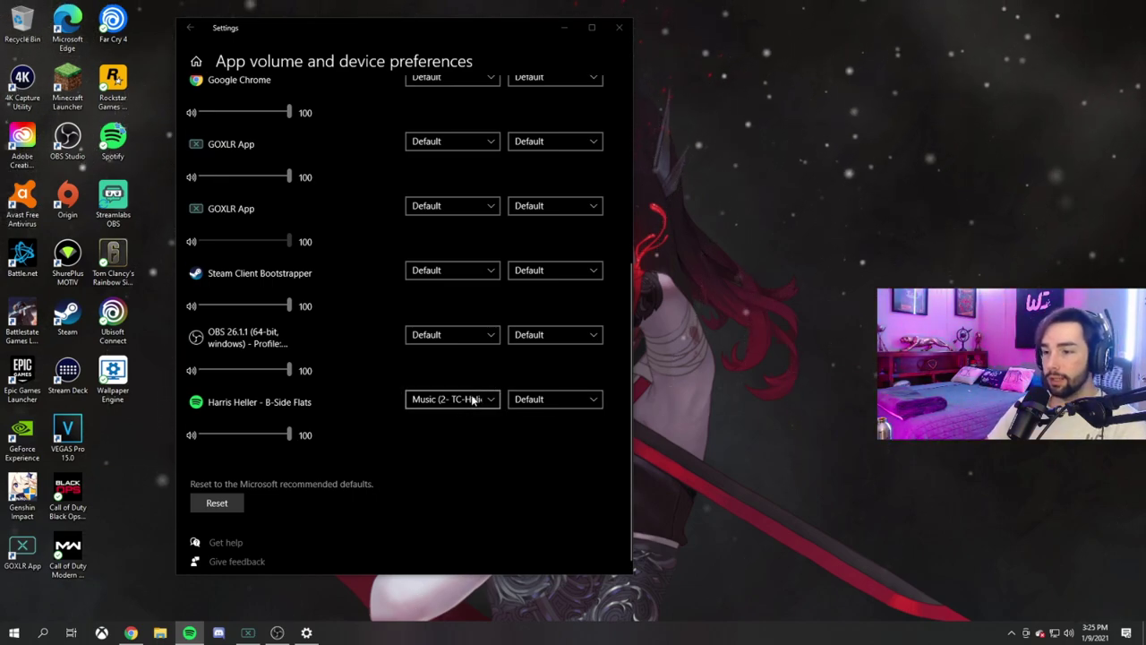
scroll(537, 412, "up", 2)
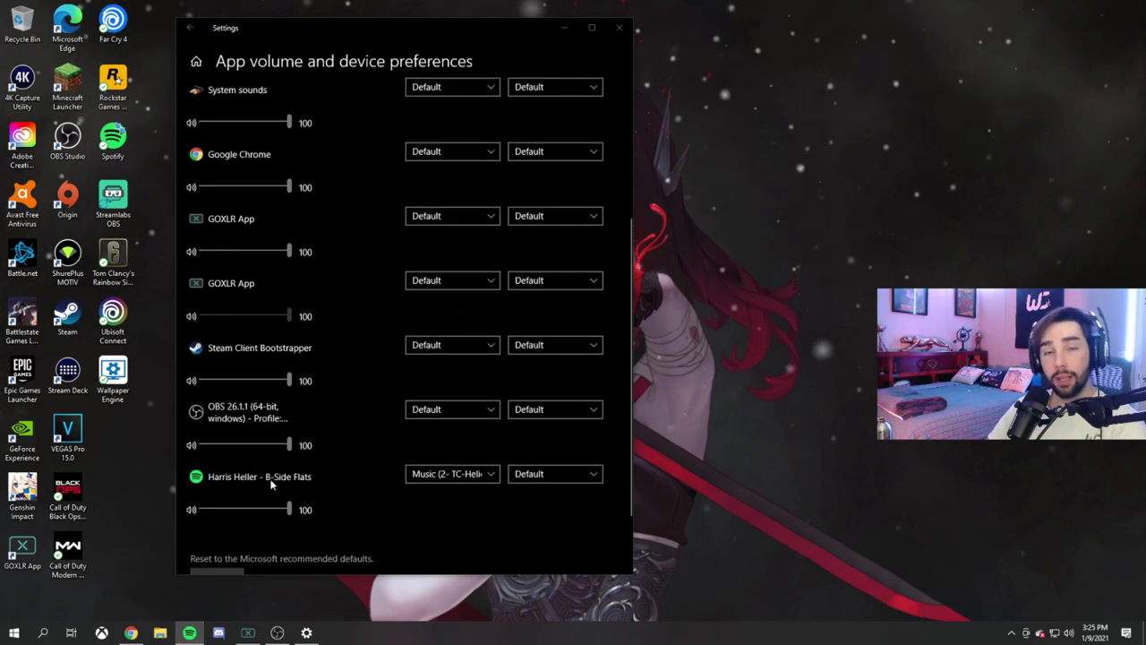
scroll(449, 302, "up", 5)
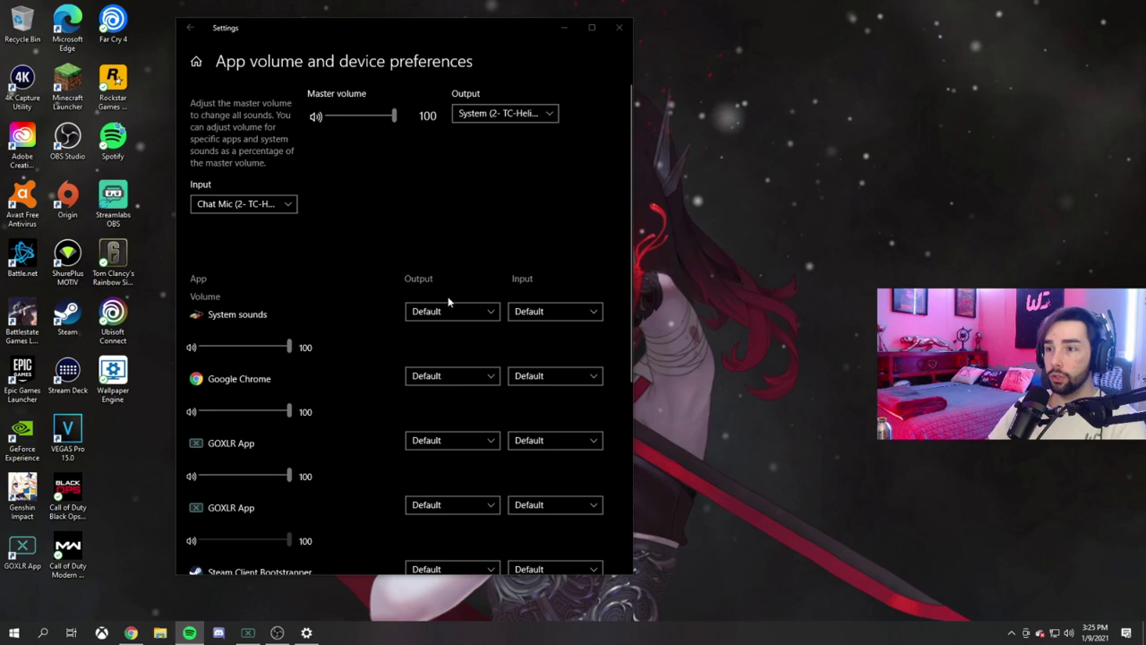
scroll(439, 349, "down", 5)
left_click(461, 395)
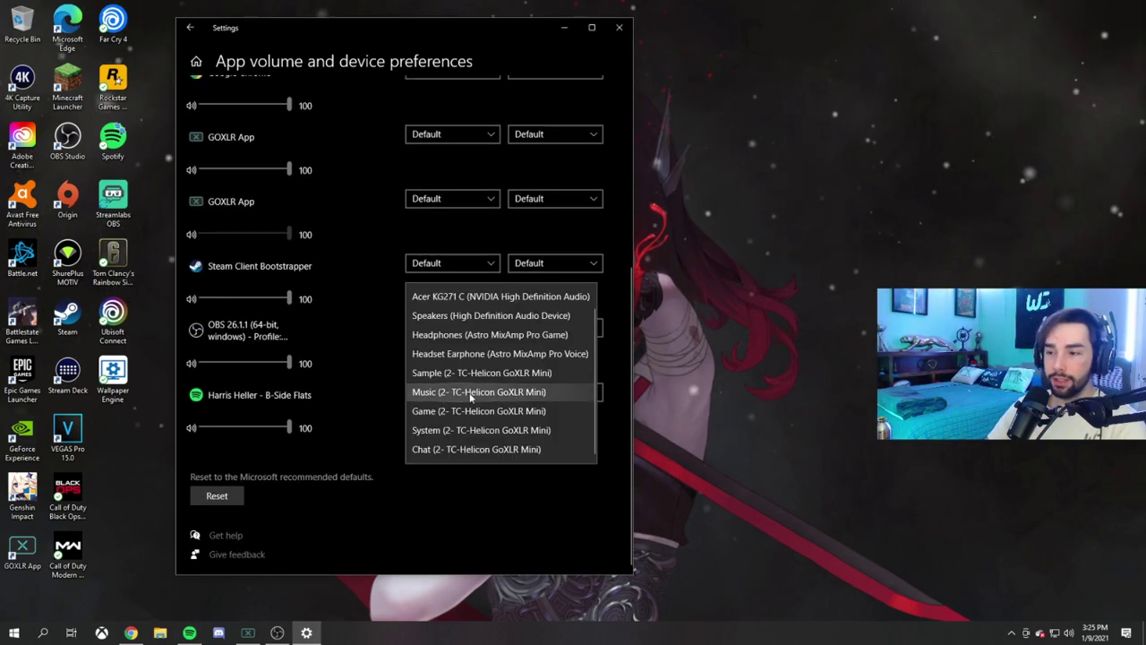
left_click(472, 392)
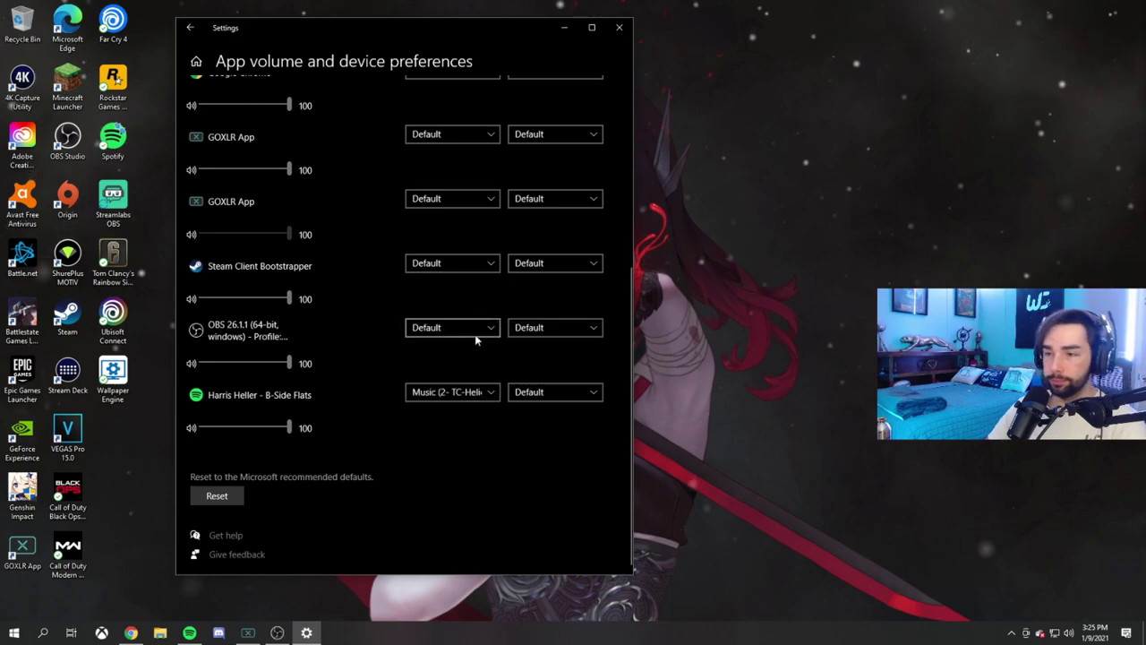
scroll(475, 331, "up", 5)
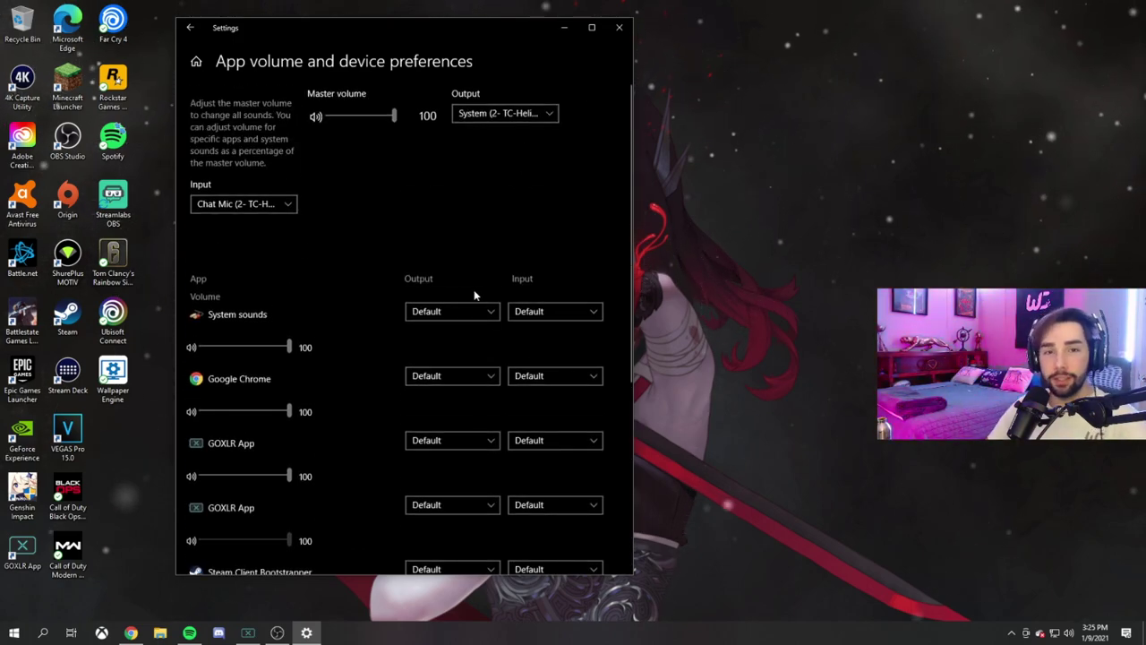
left_click(620, 28)
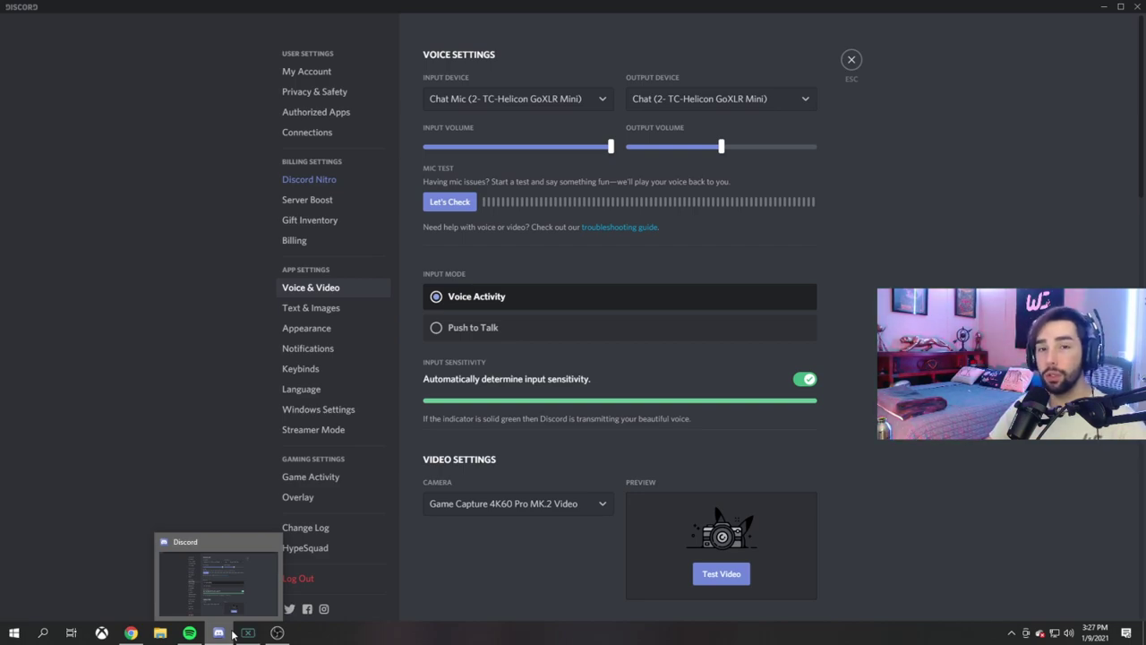
In Discord's voice settings, select Chat Mic (2- TC-Helicon GoXLR Mini) as input device and Chat (2- TC-Helicon GoXLR Mini) as output device, and close Discord.
left_click(218, 633)
left_click(219, 632)
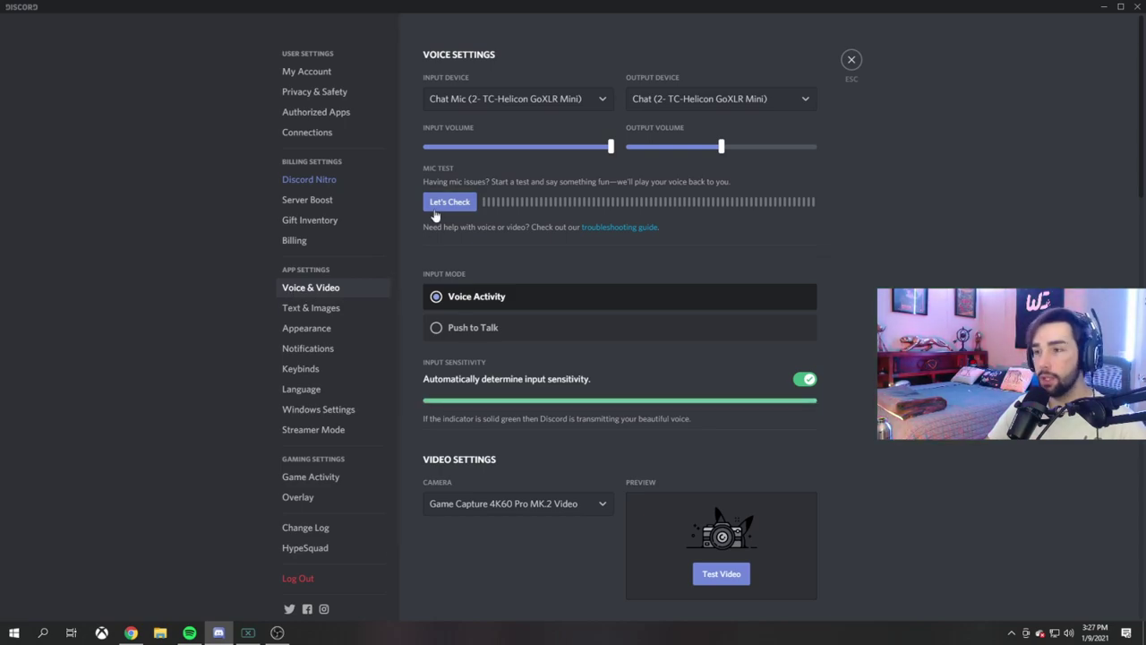
left_click(484, 99)
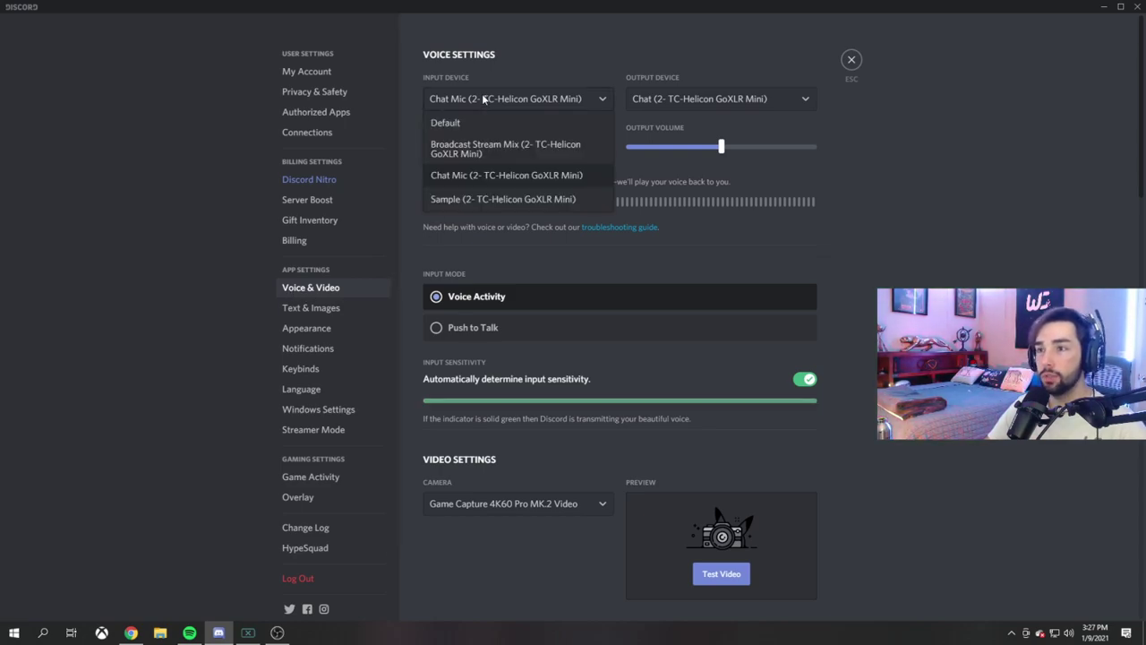
left_click(515, 176)
left_click(719, 101)
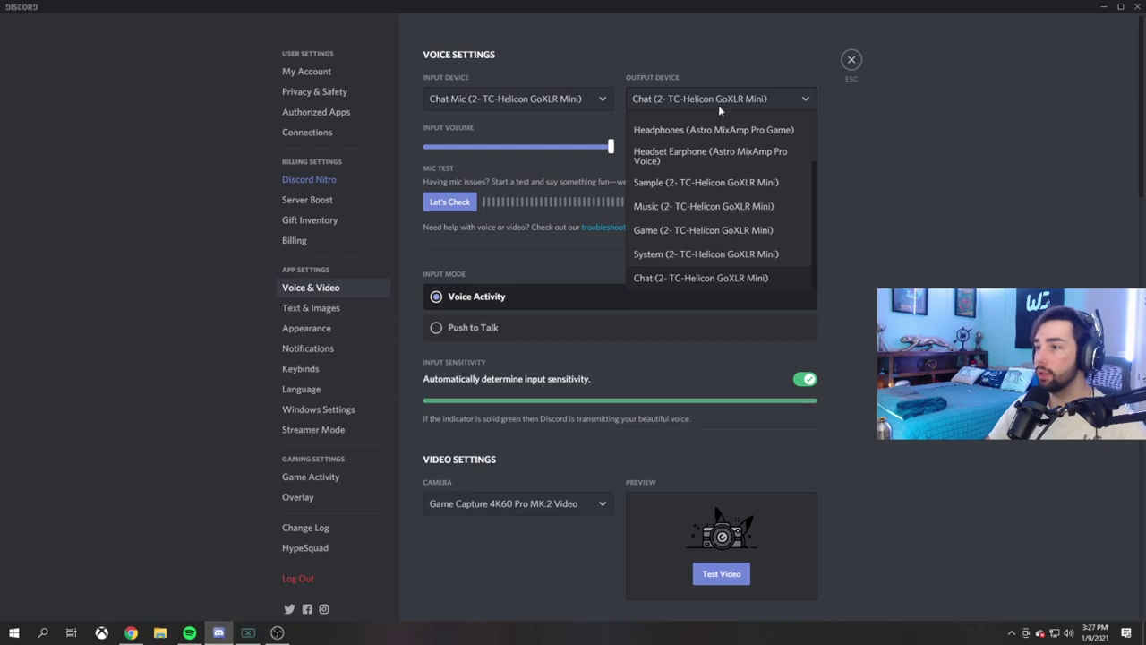
left_click(670, 283)
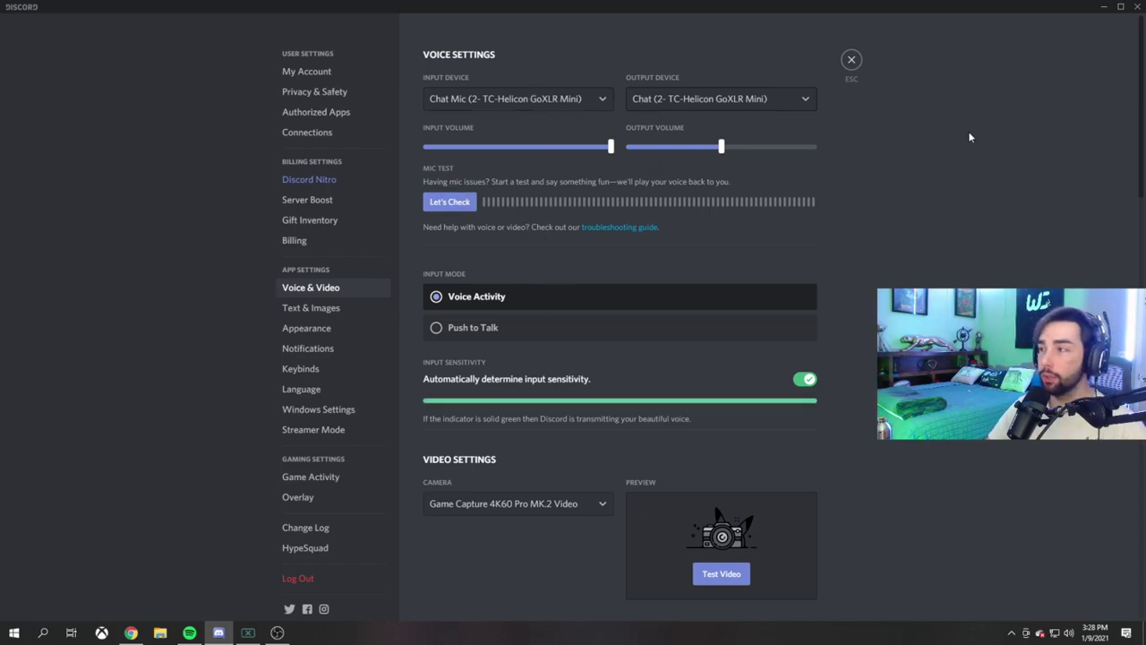
left_click(1139, 5)
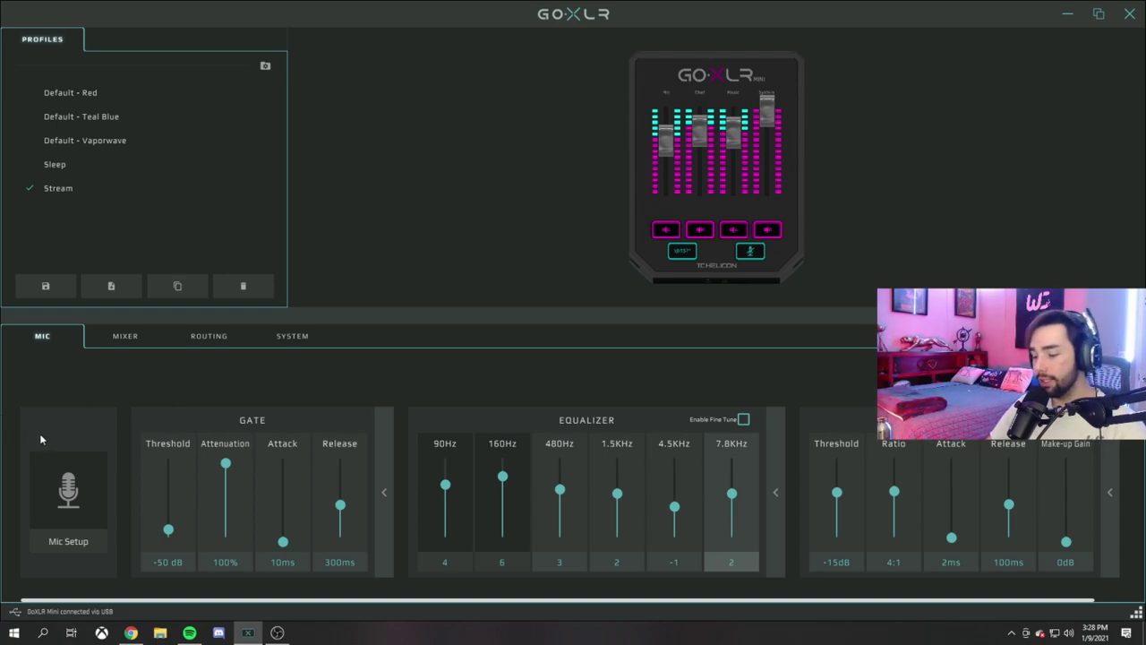
Review the microphone type and gain in the GoXLR App's mic setup, and set the gate threshold to OFF.
left_click(68, 537)
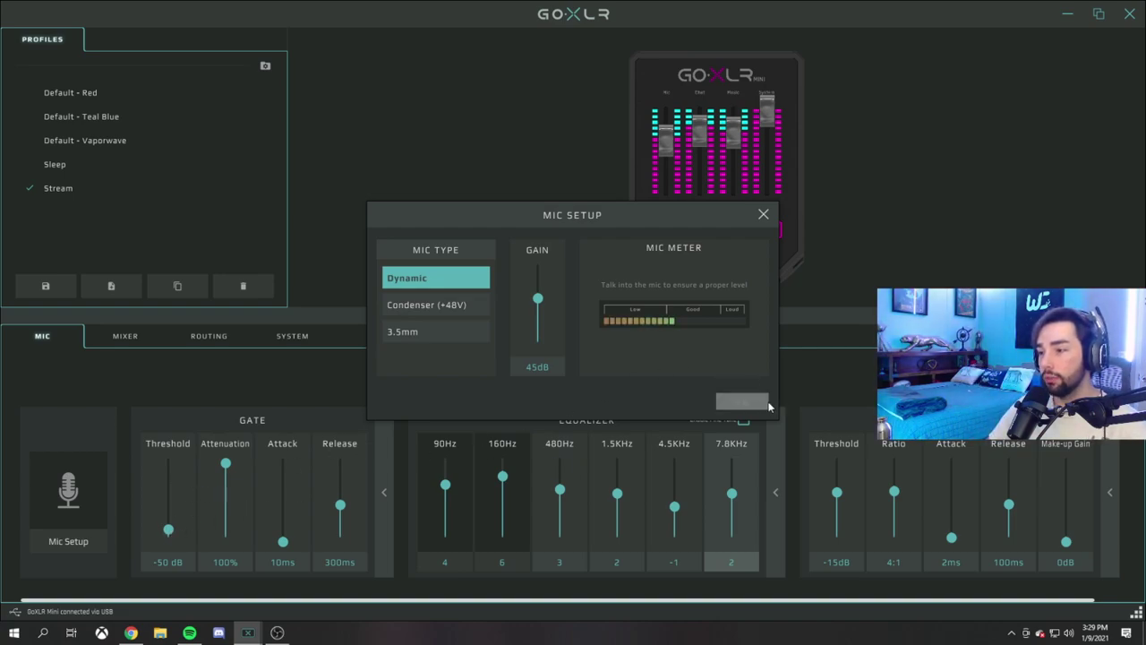
left_click(739, 401)
left_click_drag(169, 532, 169, 546)
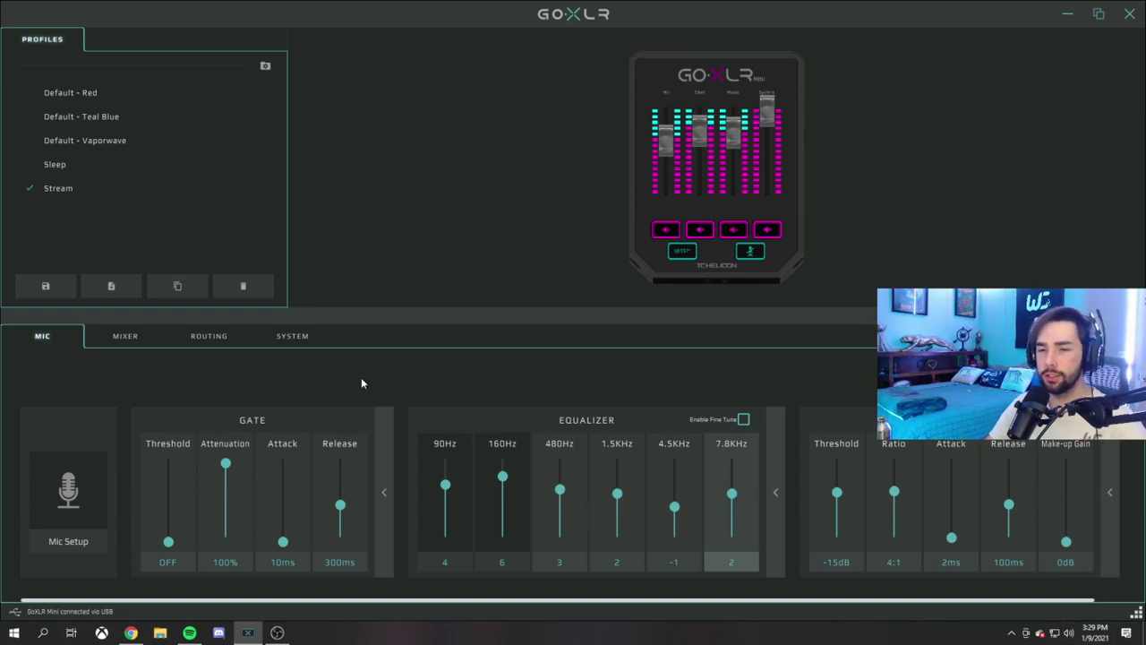
Check which outputs the microphone is sent to in the routing table, and return to the mic settings.
left_click(230, 336)
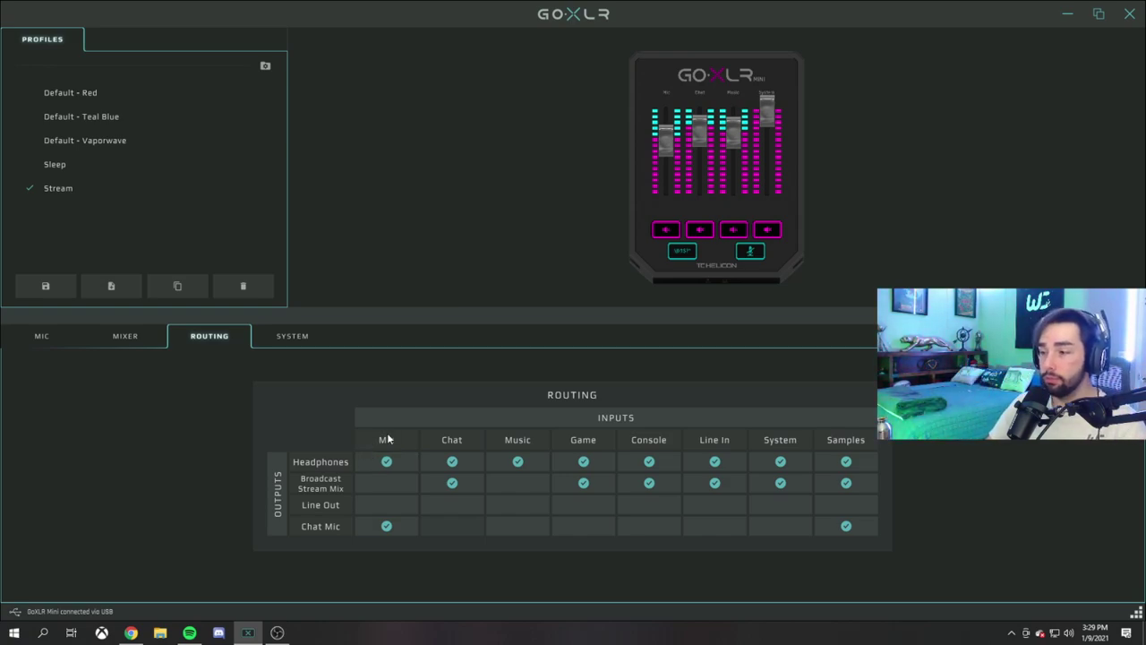
left_click(76, 336)
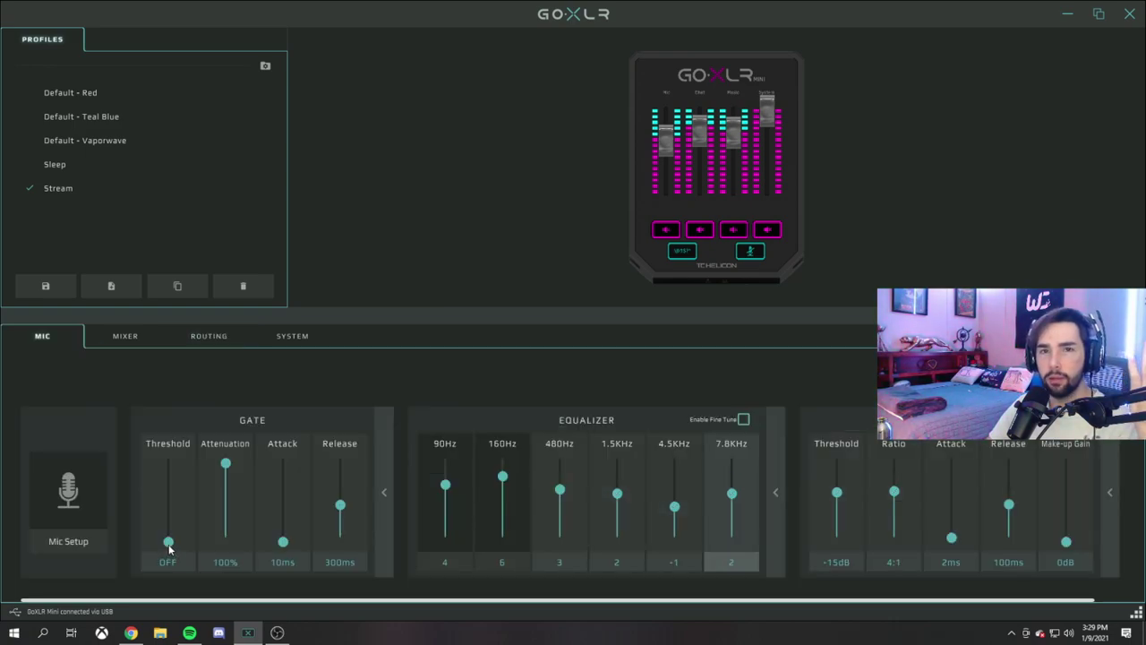
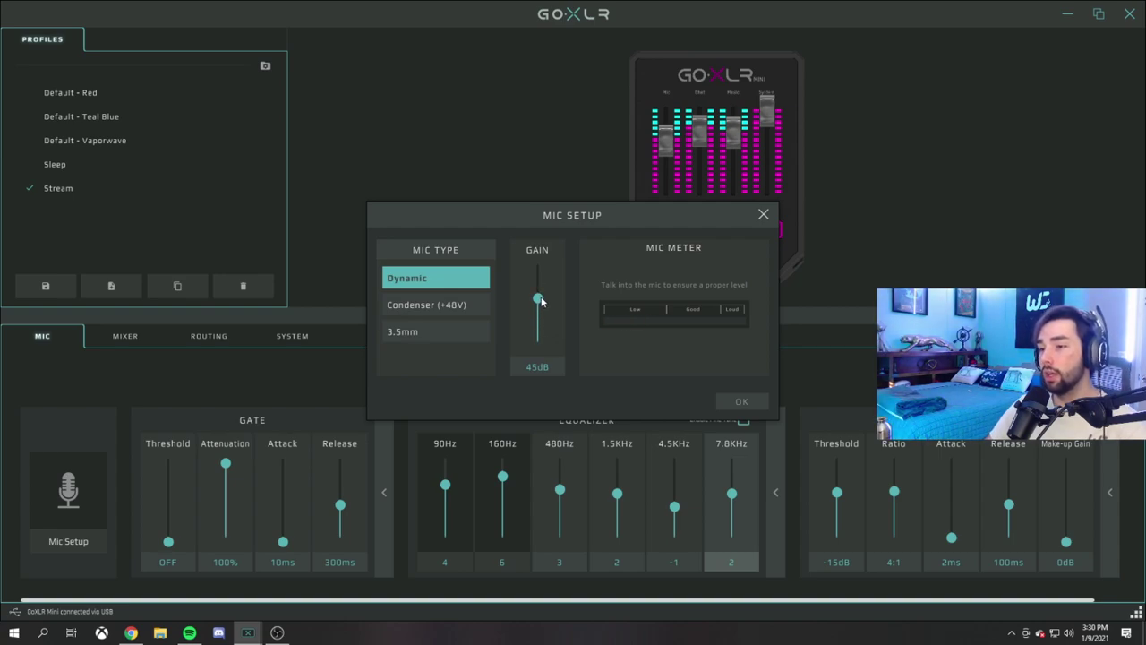
Test the microphone gain at 63 dB and 72 dB against the mic meter, and restore it to 45 dB.
mouse_move(537, 299)
left_mouse_down()
mouse_move(540, 357)
mouse_move(541, 284)
left_mouse_up()
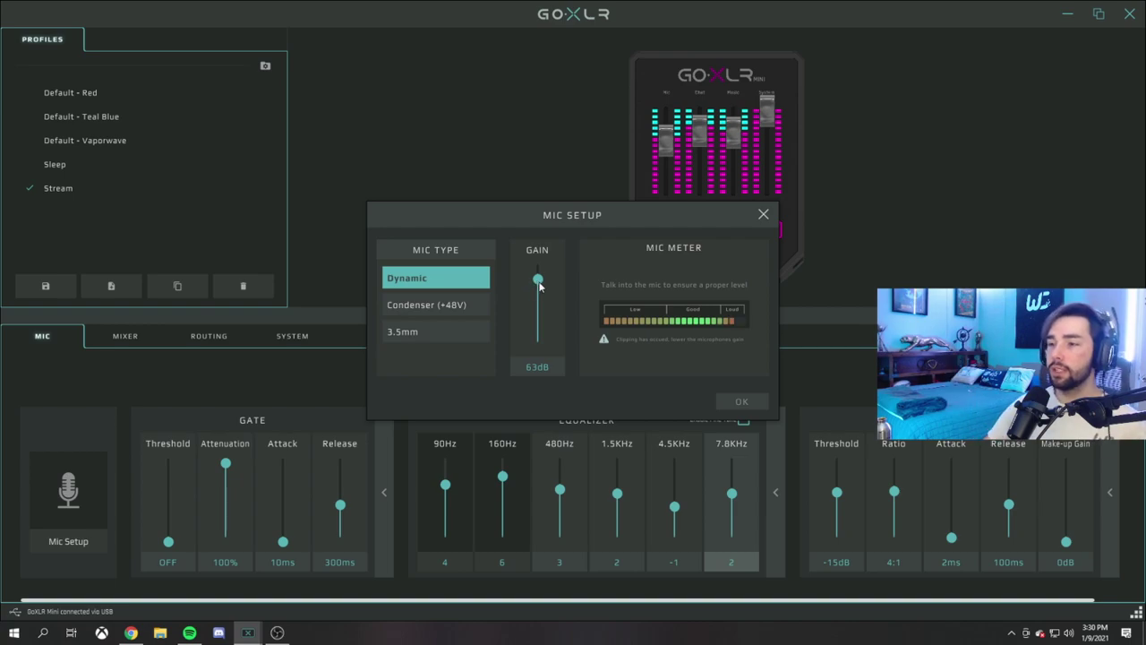
left_click_drag(538, 280, 538, 270)
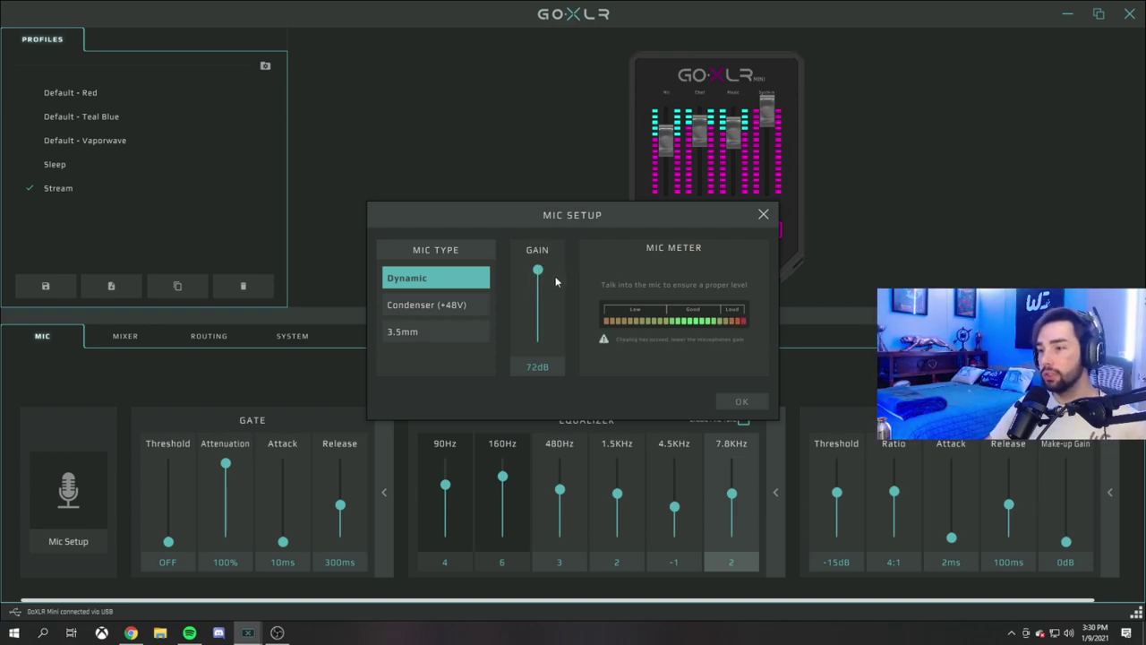
left_click_drag(537, 269, 538, 301)
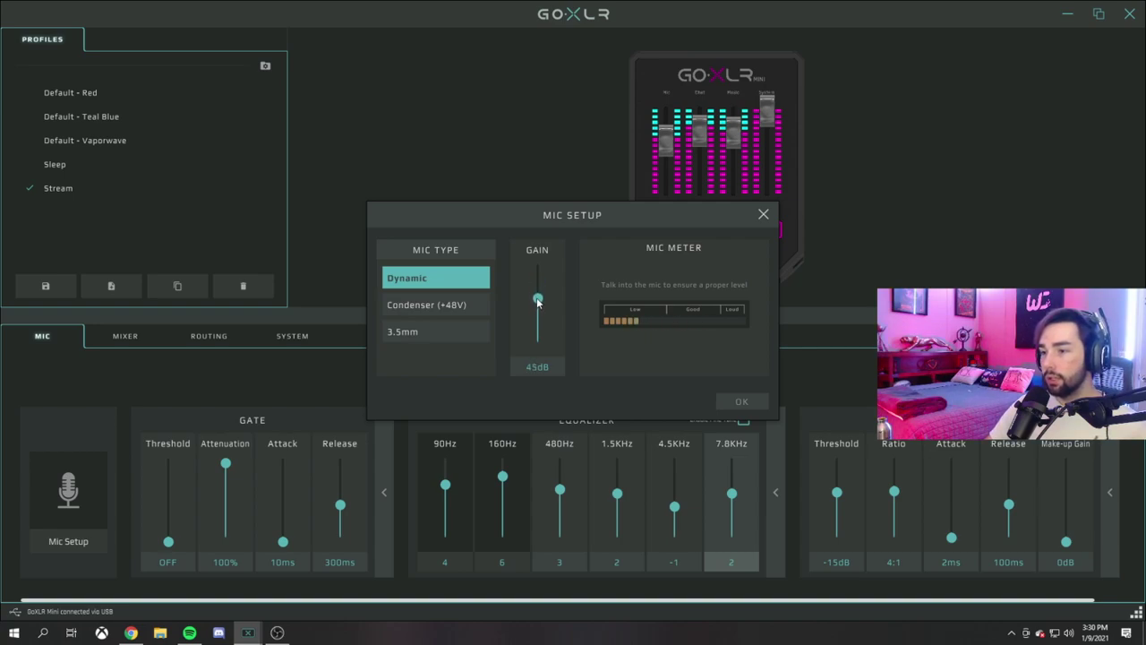
left_click(748, 403)
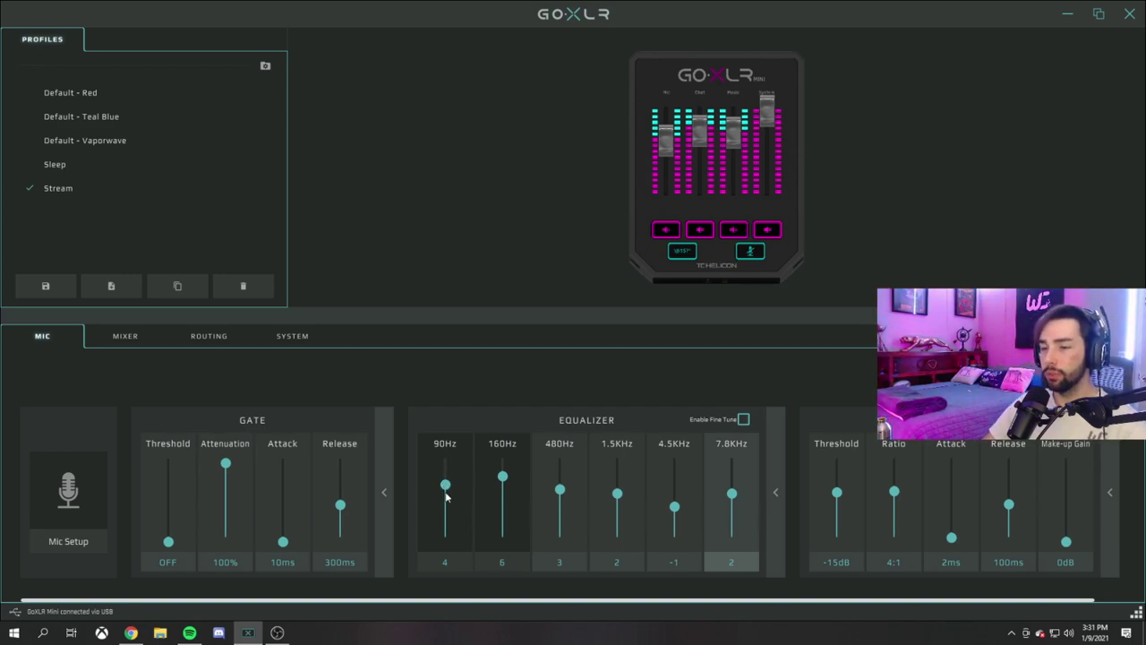
Test the equalizer's 90Hz band at -9 and 9 and its 160Hz band at -9, restoring them to 4 and 6.
left_click_drag(447, 483, 450, 548)
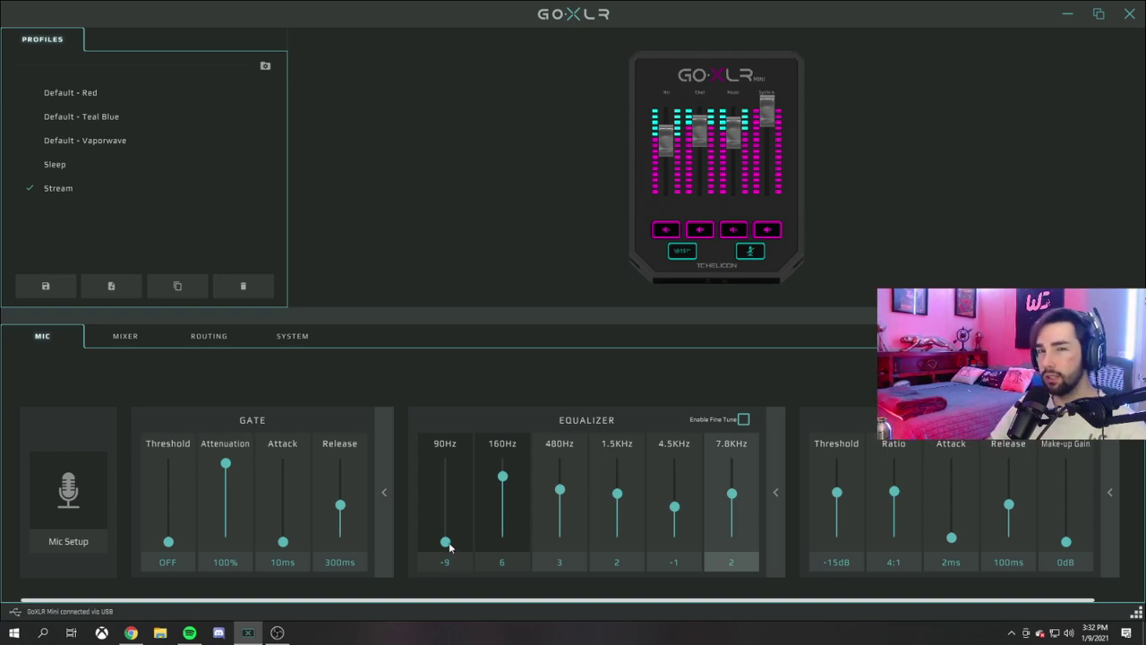
left_click_drag(448, 543, 457, 452)
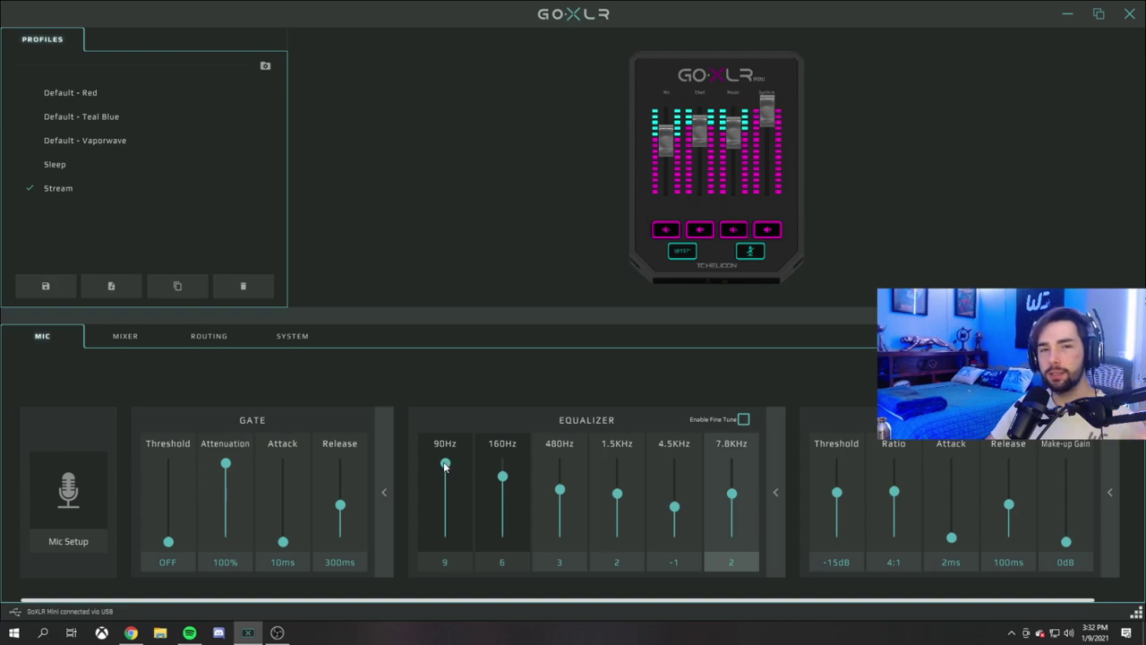
left_click_drag(447, 466, 450, 479)
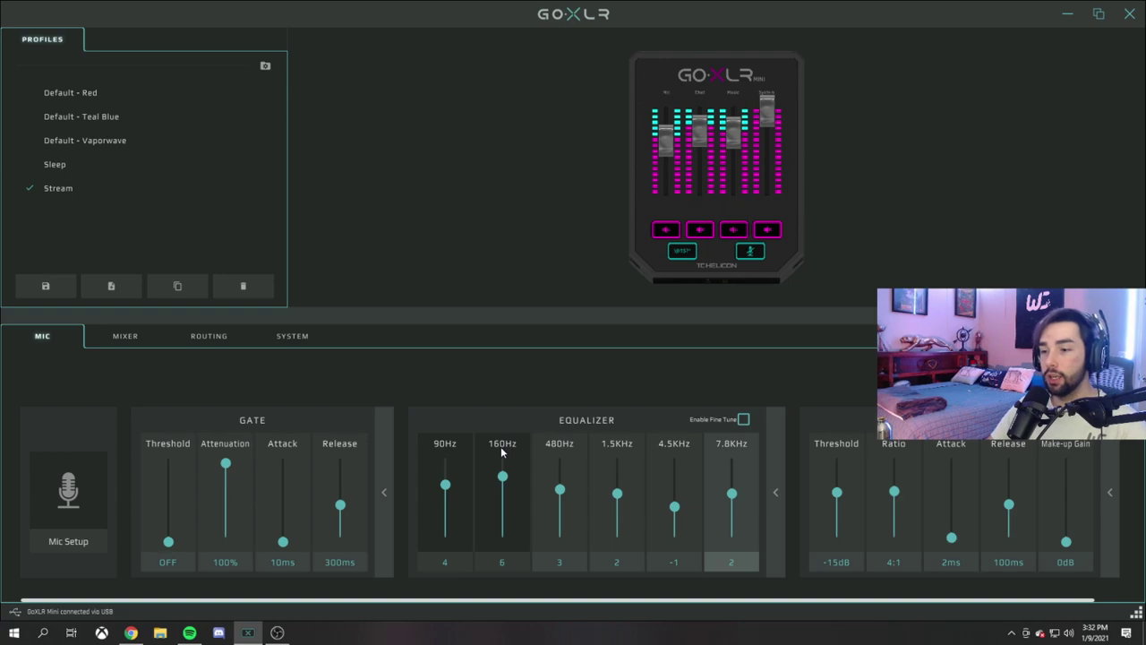
left_click_drag(502, 476, 495, 553)
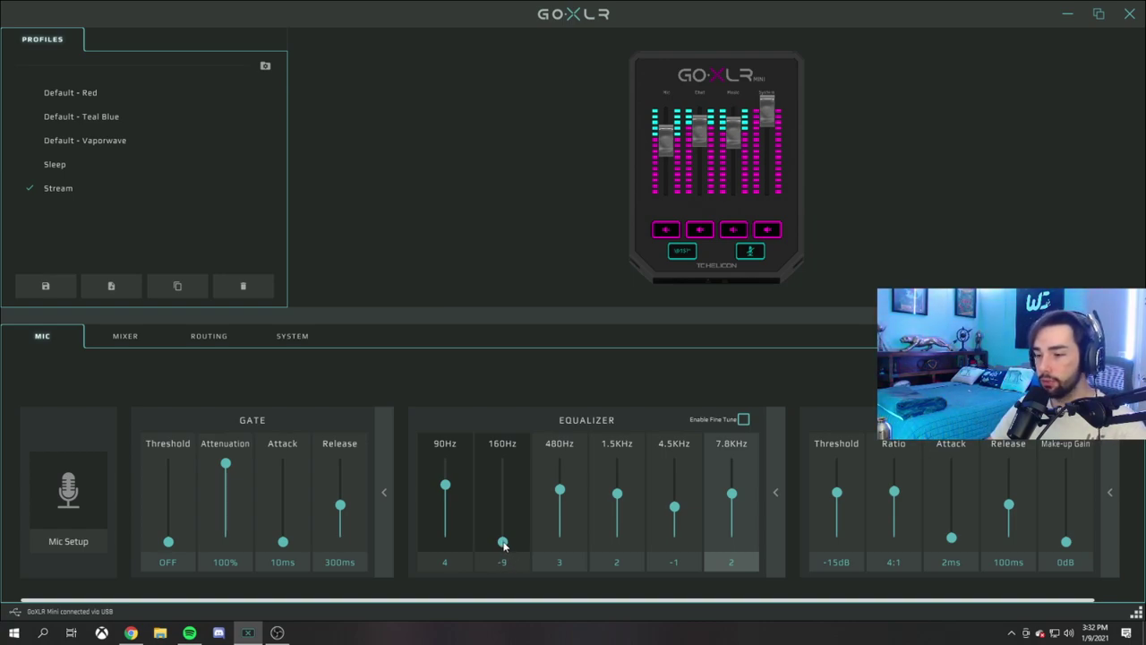
left_click_drag(504, 544, 506, 481)
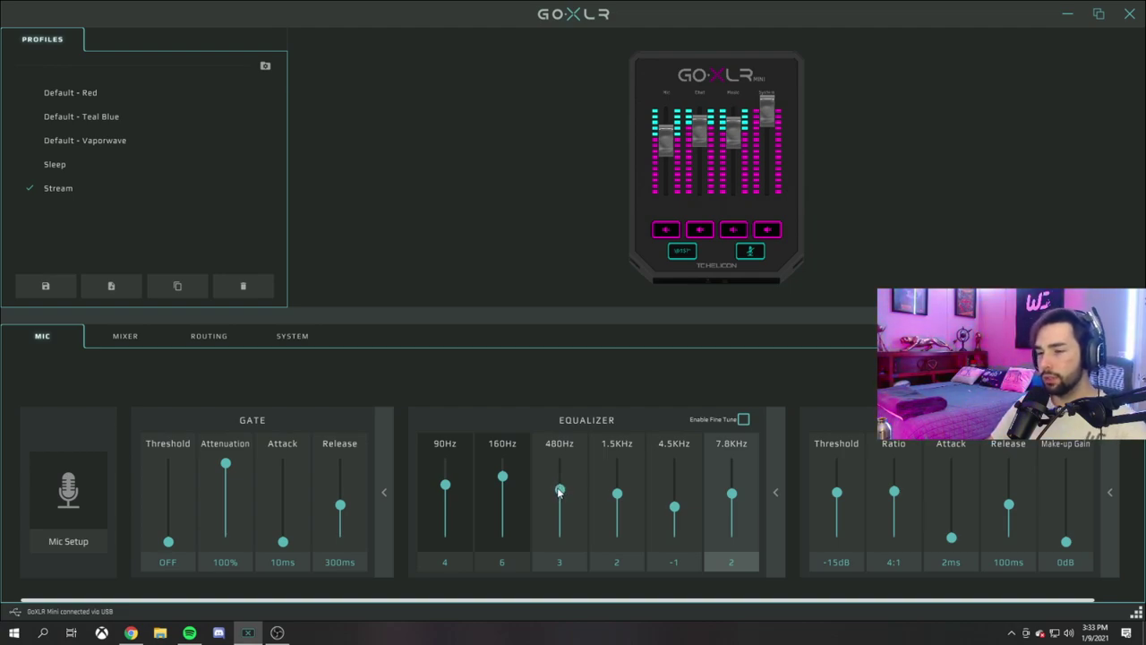
Test the equalizer's 480Hz band at -9 and at 9, and restore it to 3.
left_click_drag(562, 493, 567, 559)
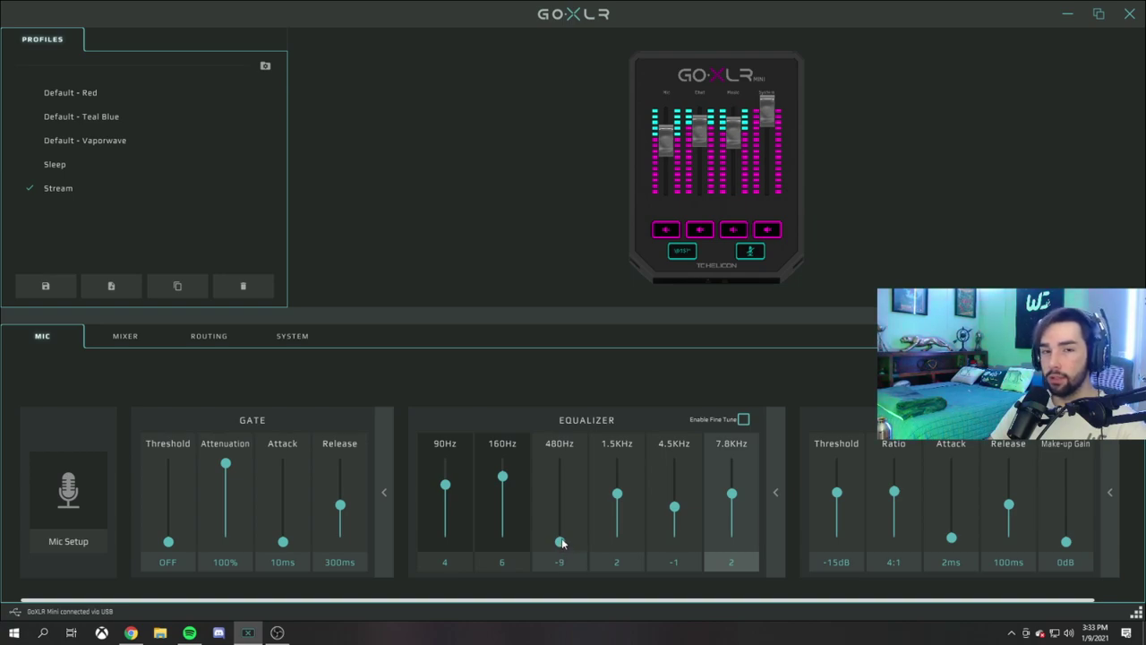
left_click_drag(561, 541, 573, 462)
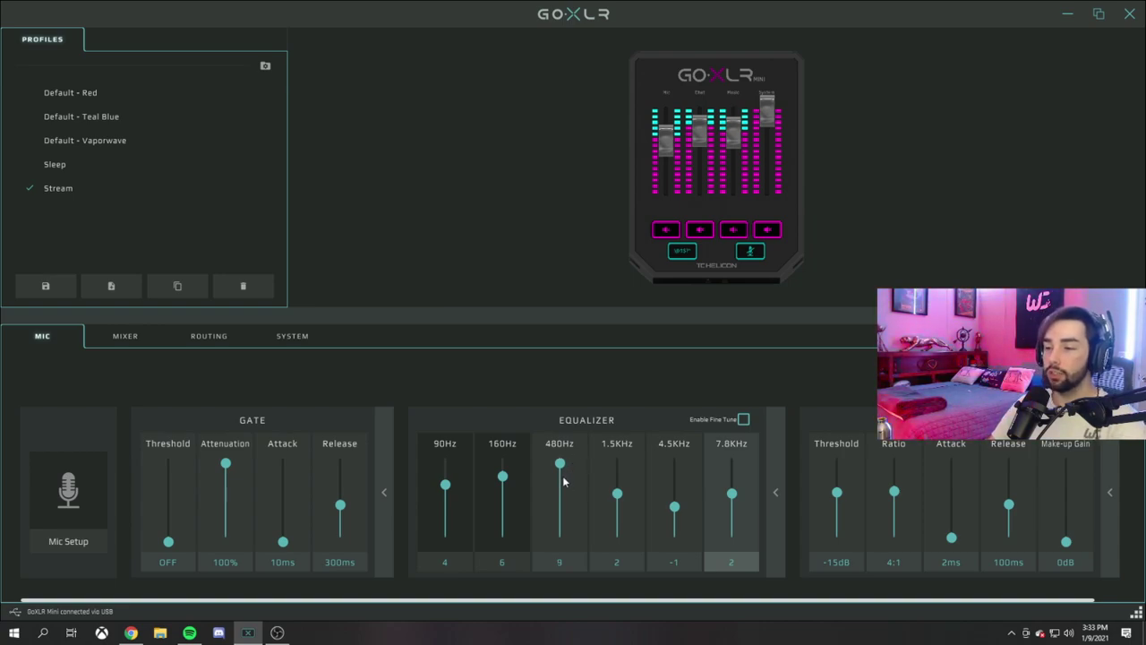
left_click_drag(560, 464, 564, 492)
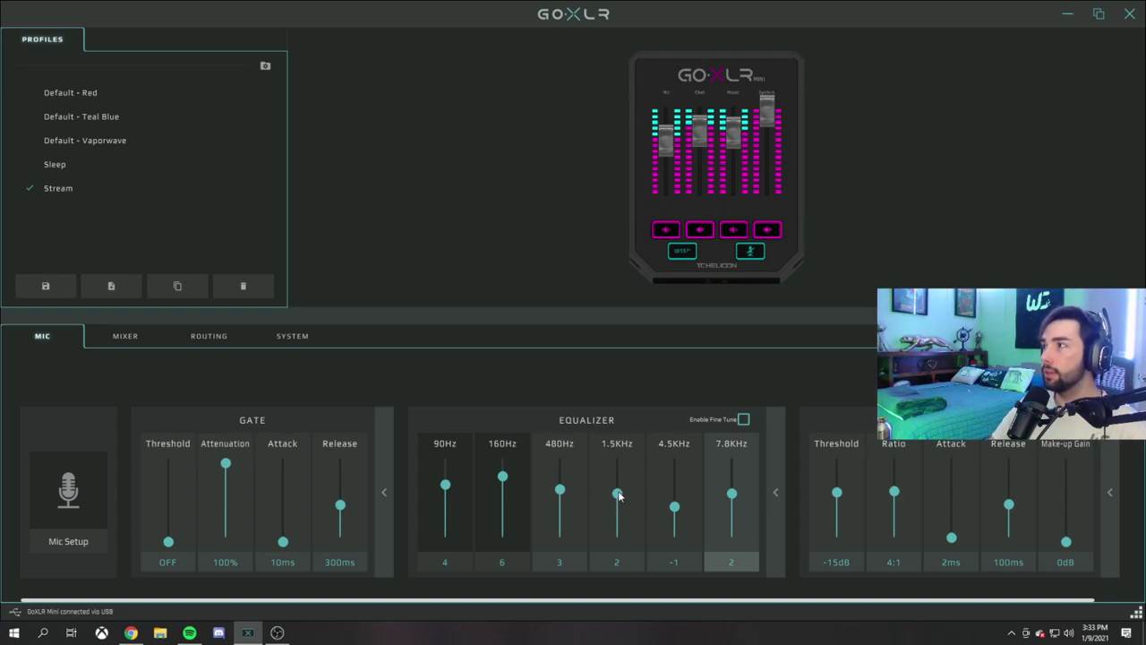
Test the equalizer's 1.5KHz band at 9 and -9 and its 4.5KHz band at 9, restoring them to 2 and -1.
left_click_drag(617, 499, 619, 463)
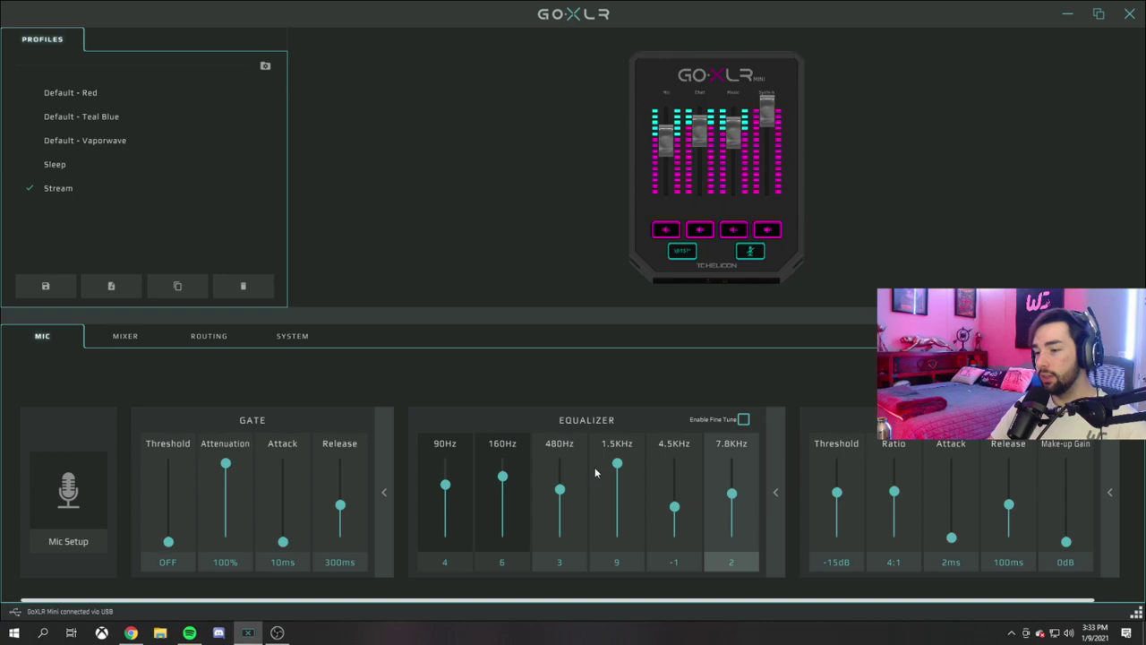
left_click_drag(617, 463, 612, 562)
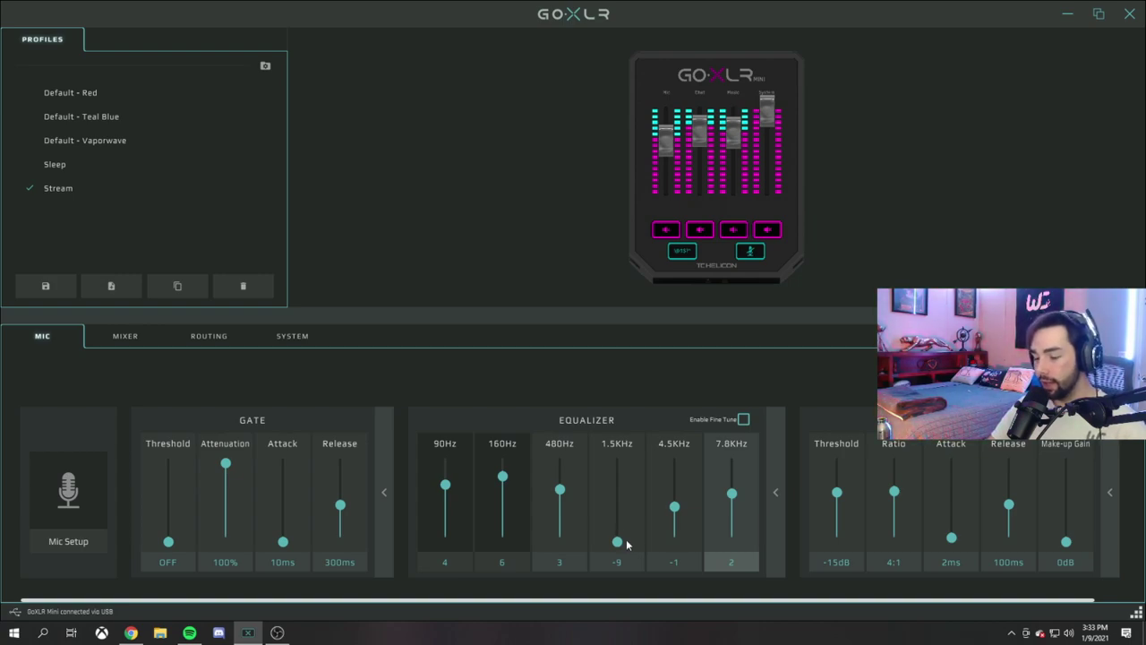
left_click_drag(619, 542, 630, 495)
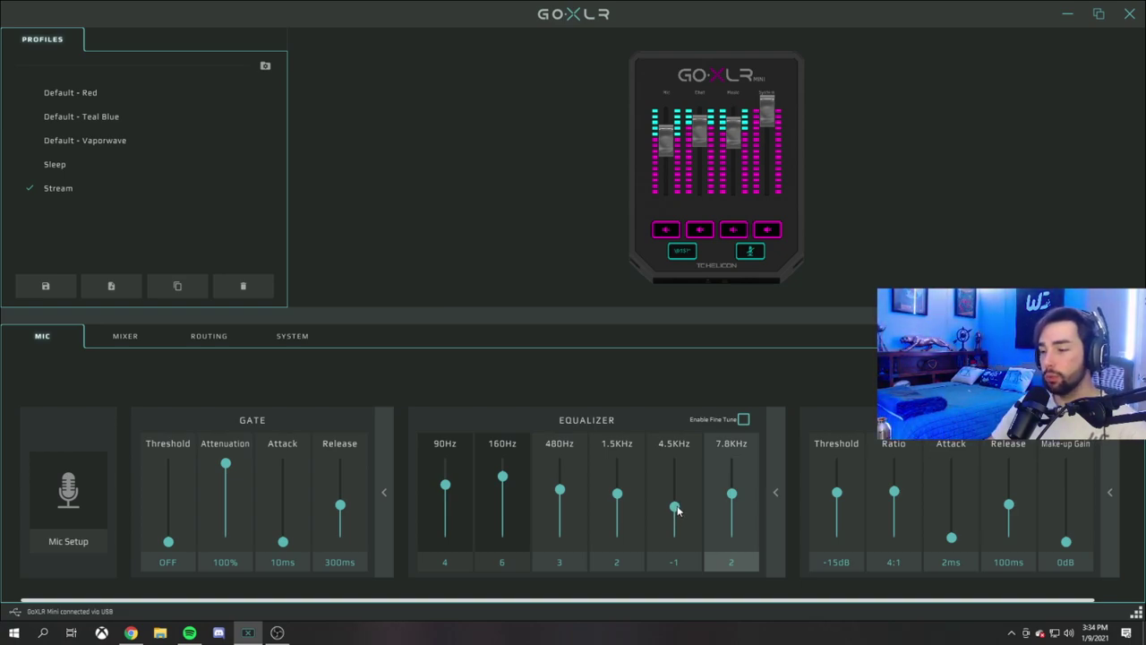
left_click_drag(677, 508, 687, 446)
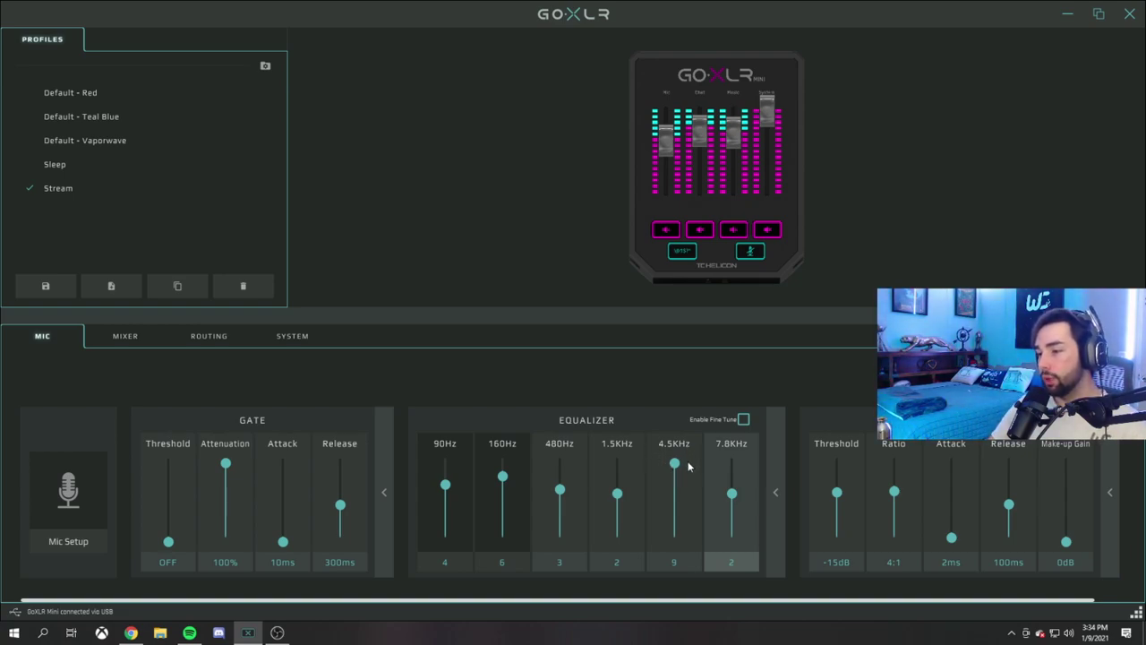
left_click_drag(679, 464, 681, 512)
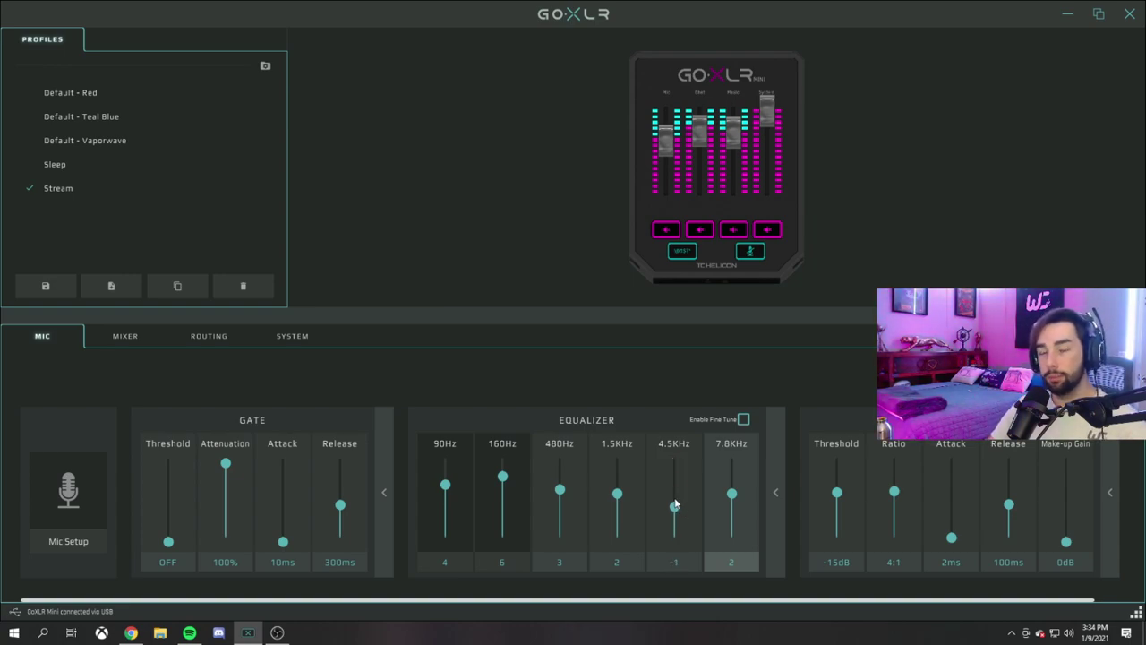
Test the equalizer's 4.5KHz band at -9 and its 7.8KHz band at -9 and 9, restoring them to -1 and 2.
left_click_drag(676, 505, 672, 552)
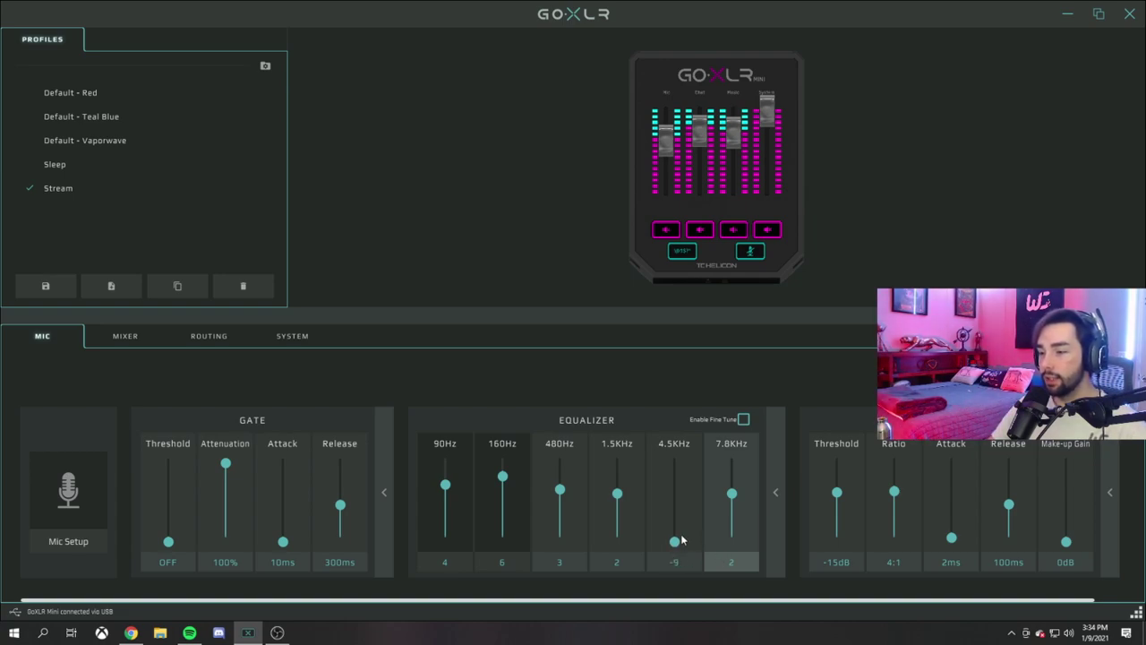
left_click_drag(675, 540, 682, 510)
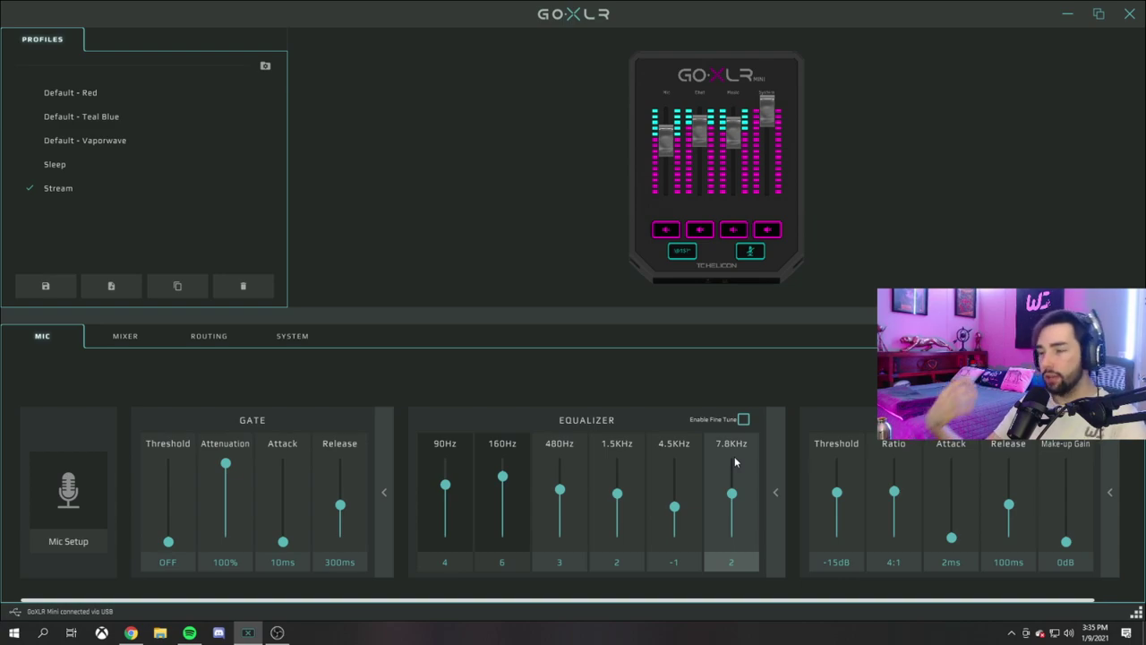
left_click_drag(732, 495, 732, 541)
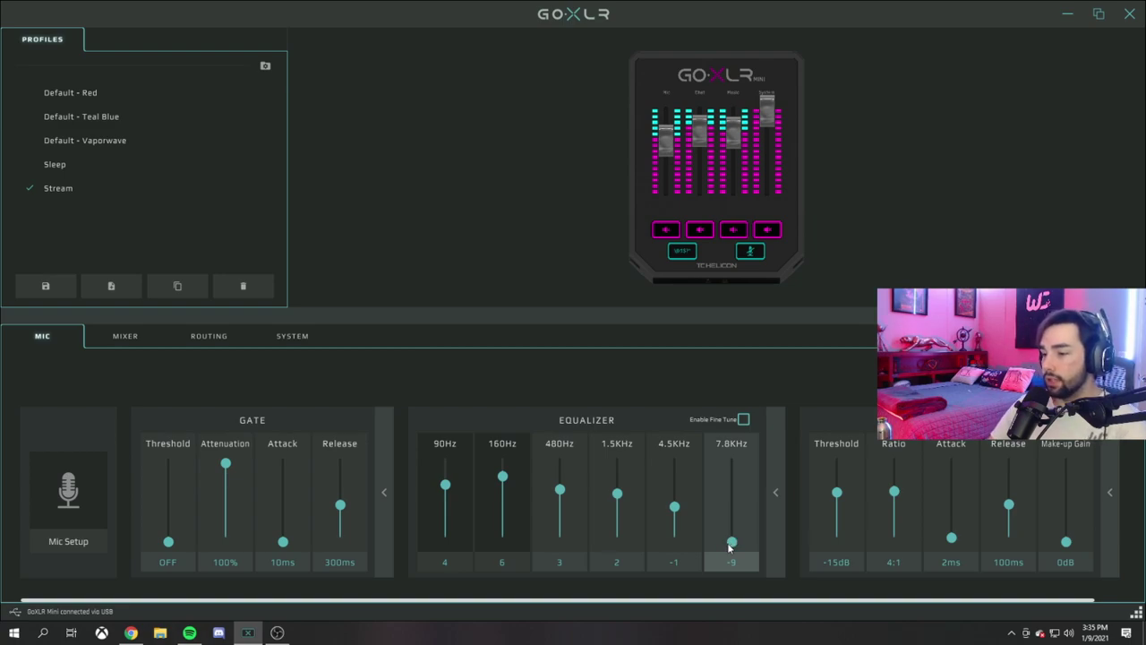
left_click_drag(732, 542, 740, 434)
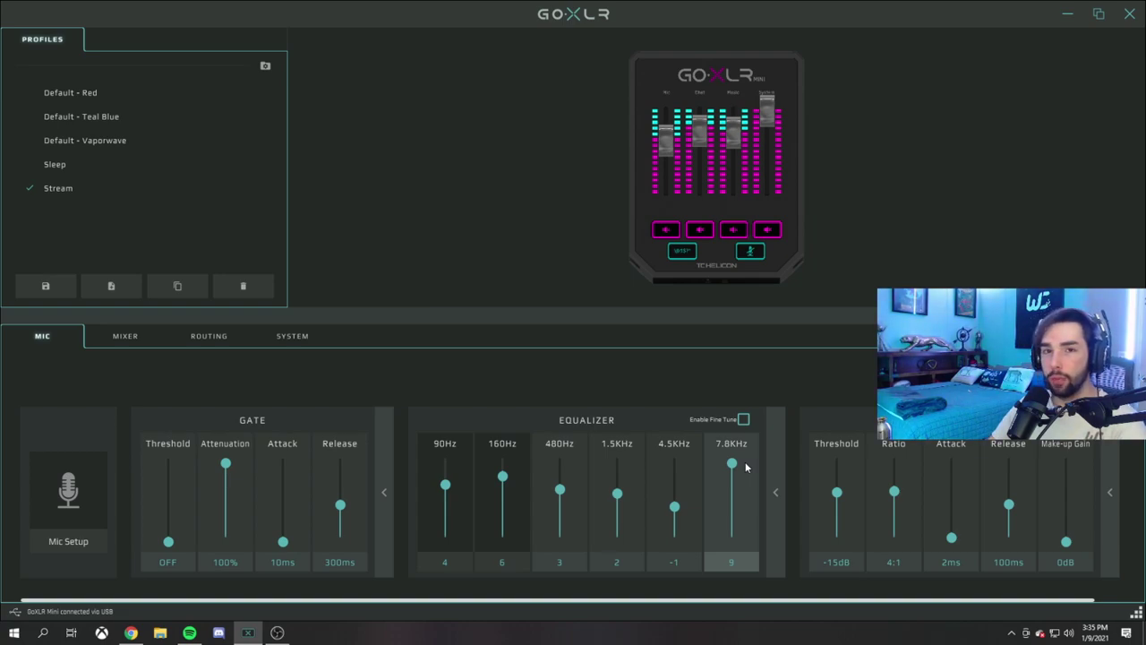
left_click_drag(735, 464, 736, 498)
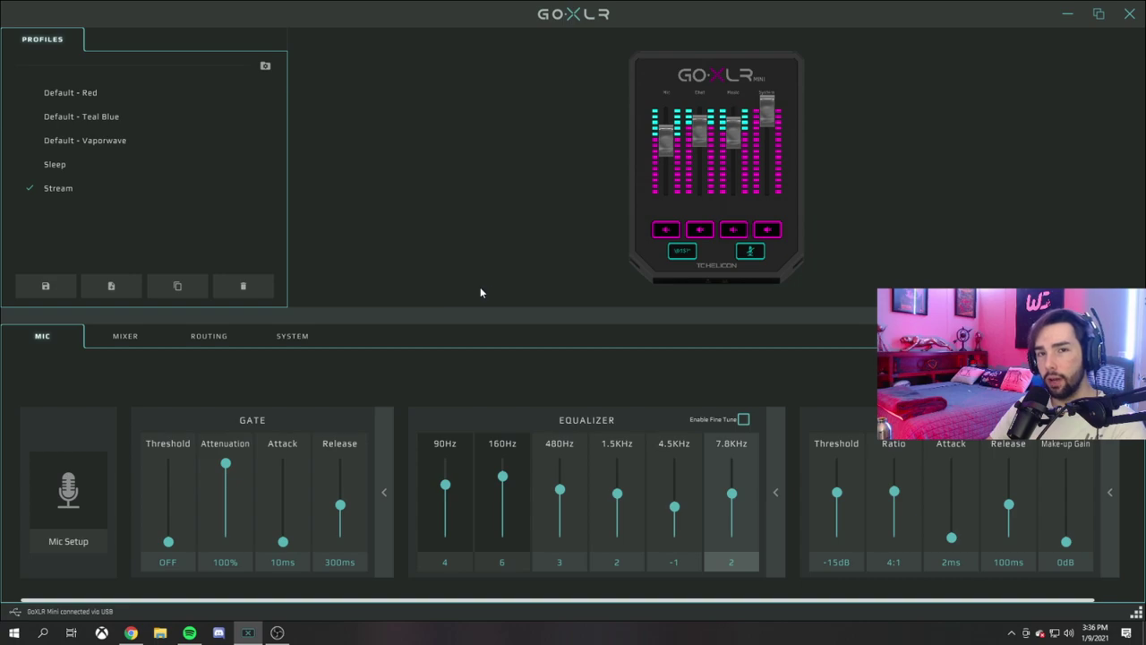
Set the gate threshold to -50 dB, and test the compressor's make-up gain at 4 dB, restoring it to 0 dB.
left_click_drag(172, 541, 169, 529)
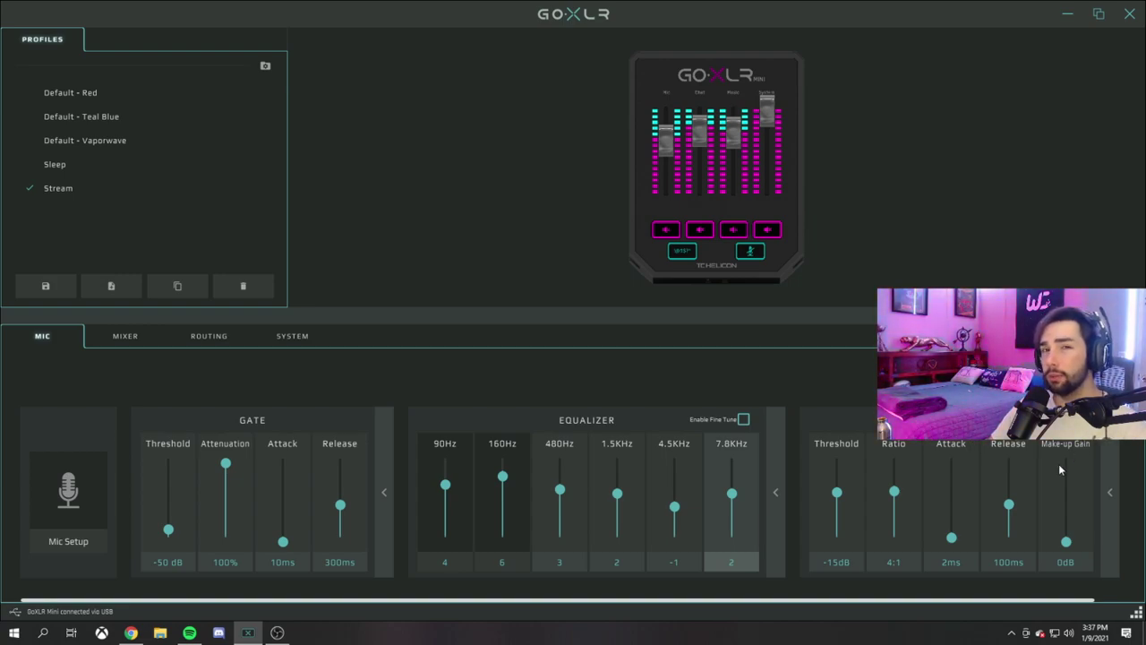
left_click_drag(1066, 547, 1070, 535)
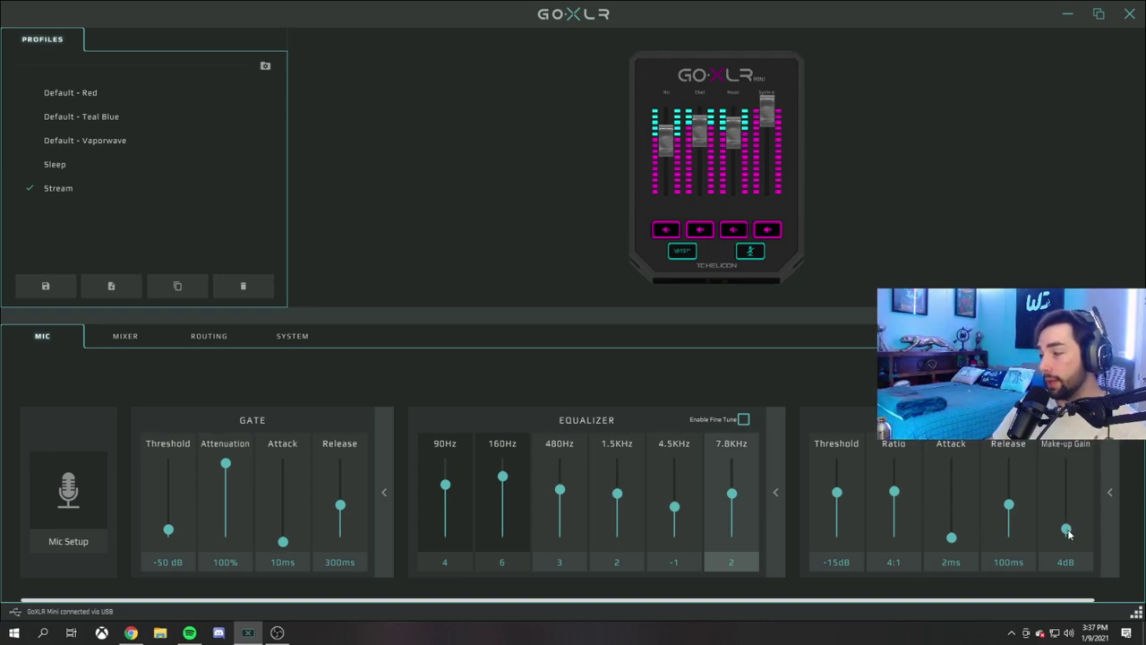
left_click_drag(1068, 535, 1070, 555)
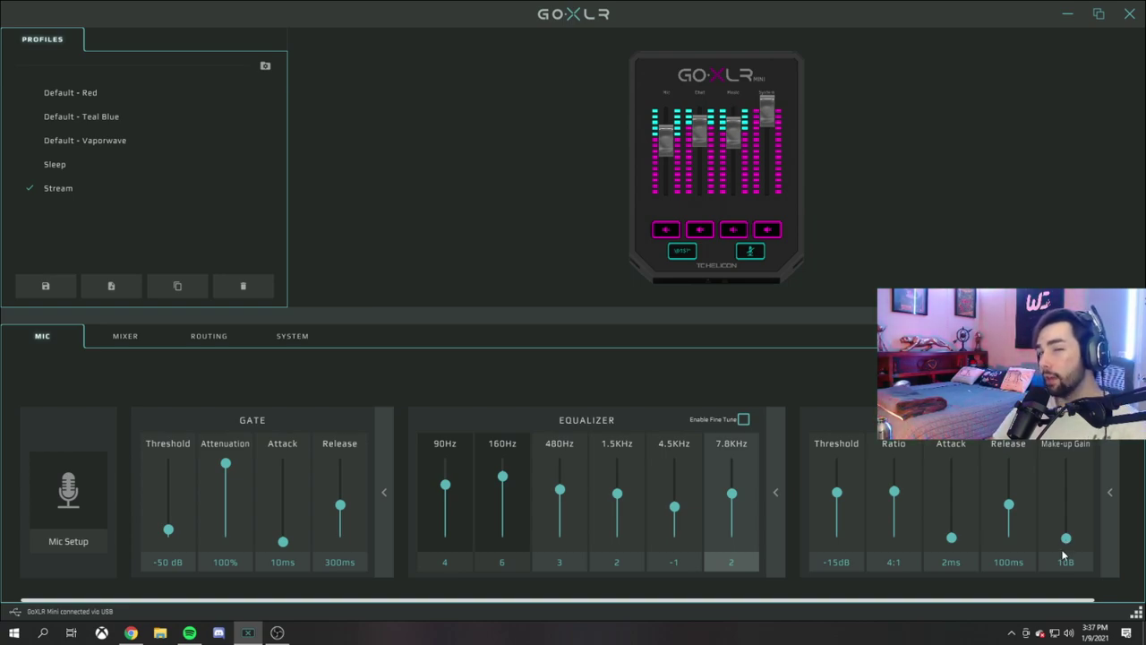
left_click(1061, 548)
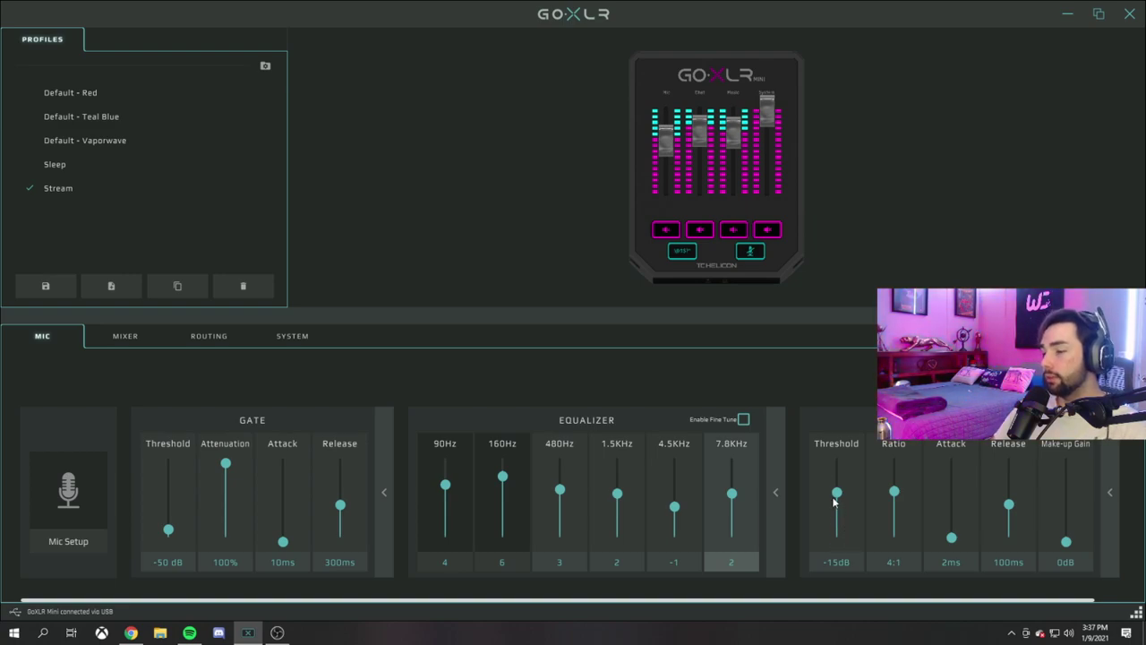
Test the compressor's threshold at 0 dB and its ratio at 64:1, restoring them to -15 dB and 4:1.
left_click_drag(839, 497, 843, 464)
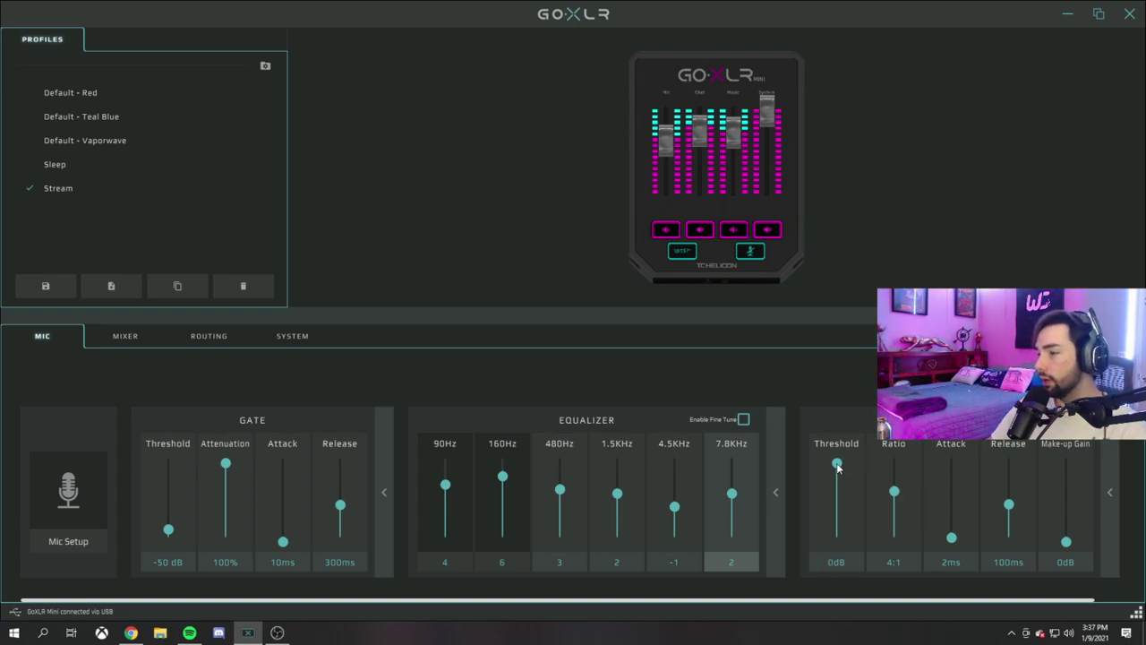
left_click_drag(837, 467, 838, 455)
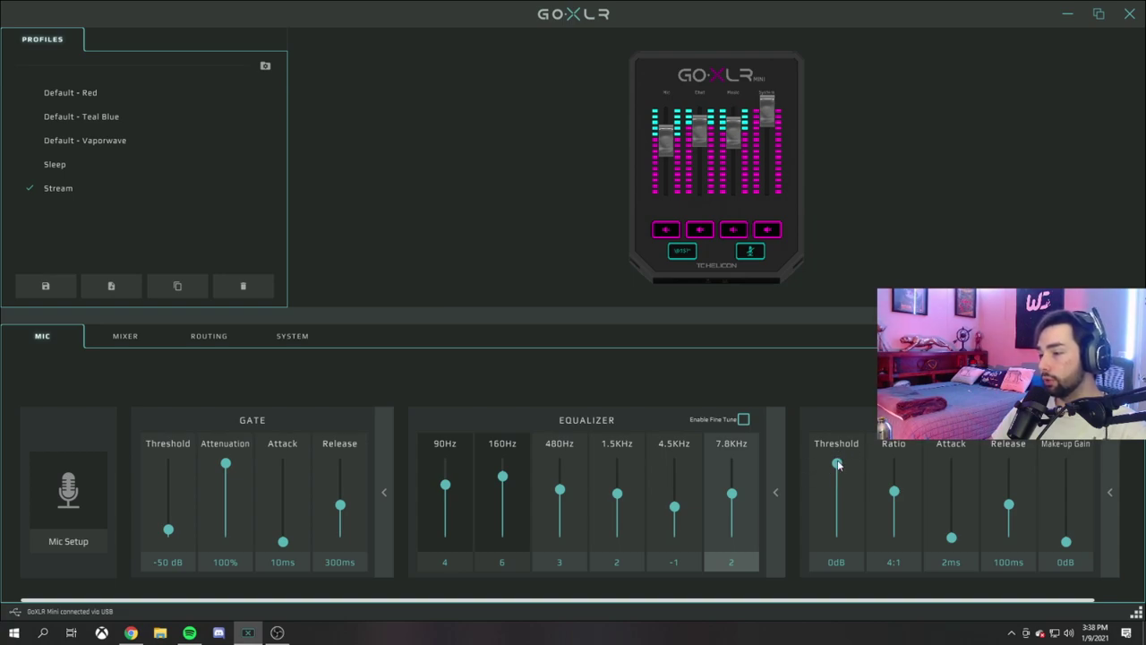
left_click_drag(836, 464, 836, 494)
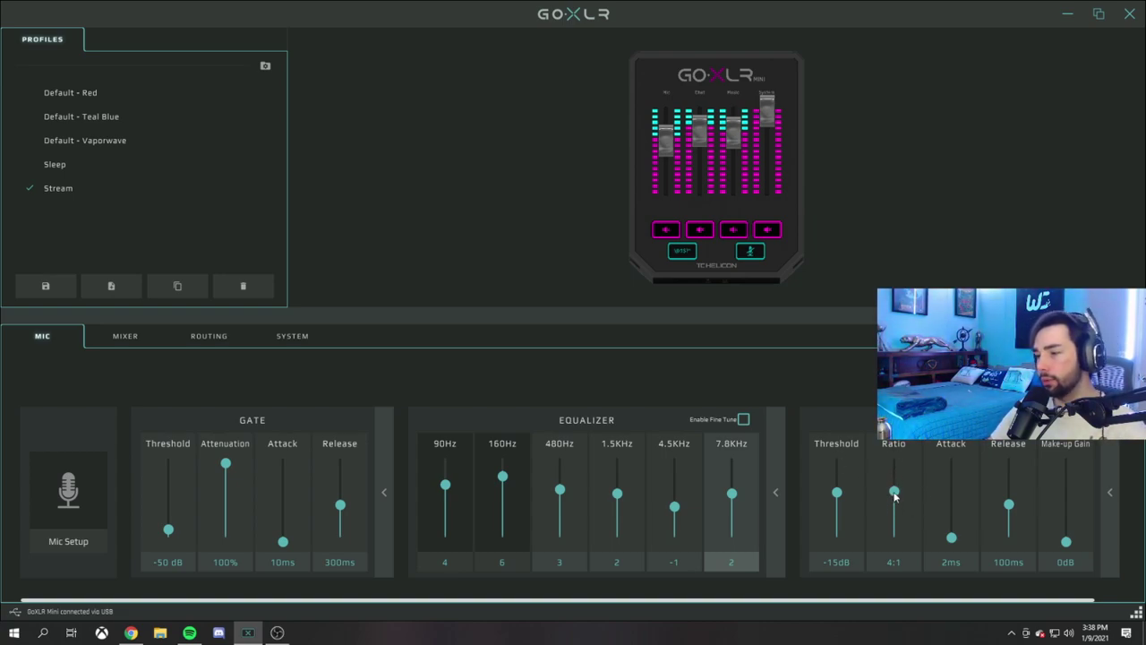
left_click_drag(894, 494, 899, 465)
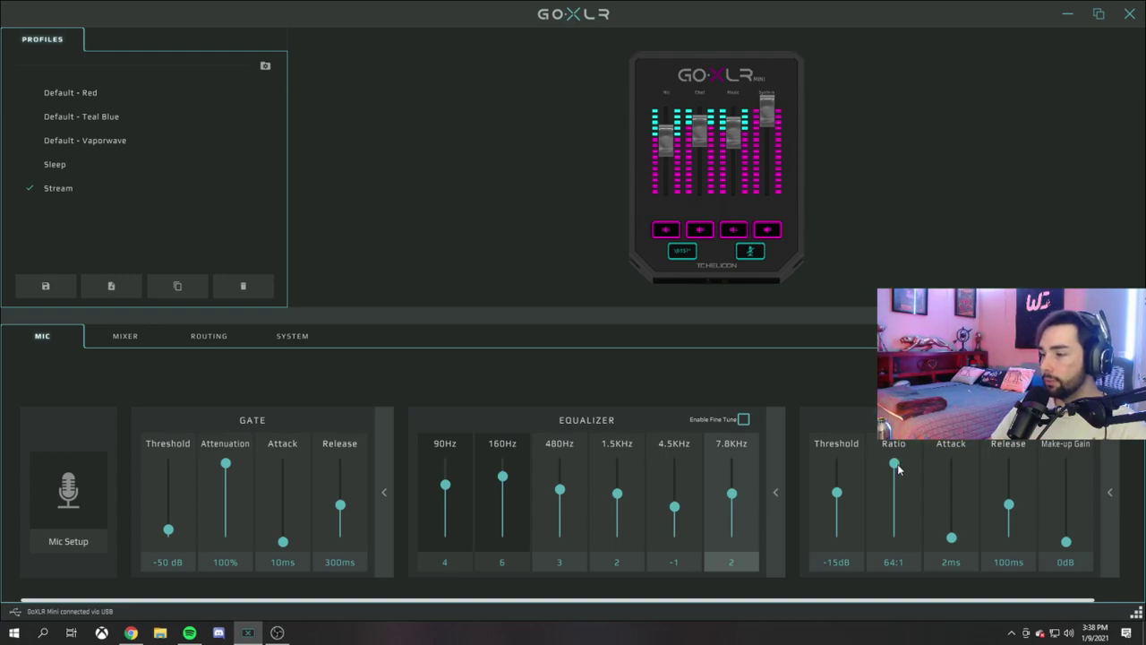
left_click_drag(897, 466, 897, 492)
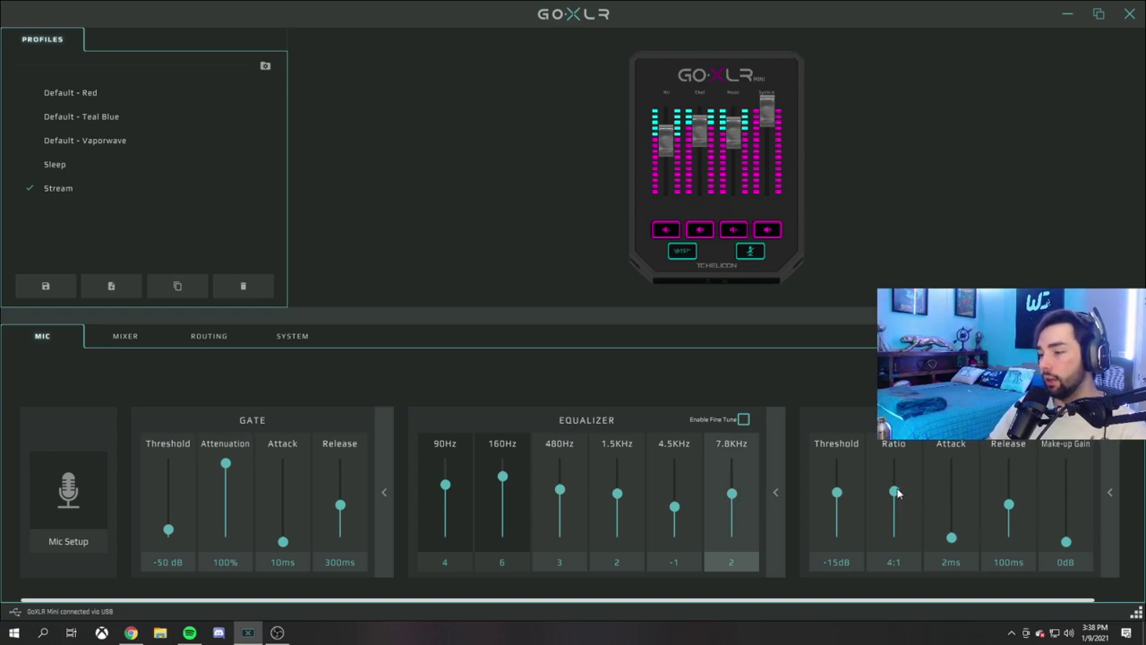
mouse_move(897, 492)
left_mouse_down()
mouse_move(897, 478)
mouse_move(903, 492)
left_mouse_up()
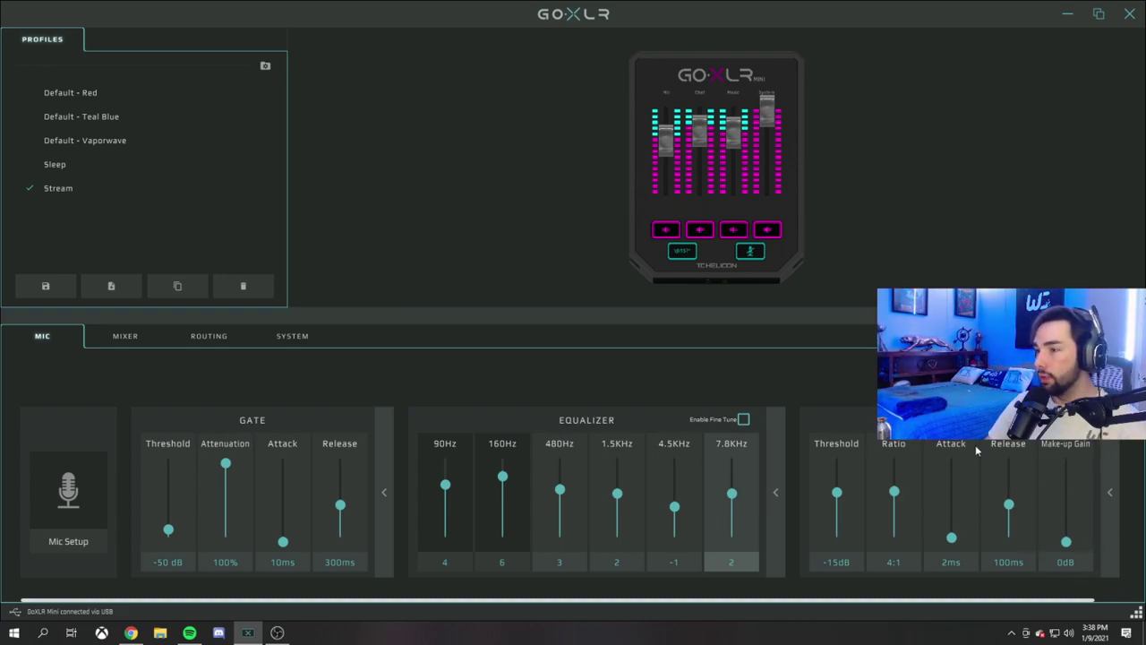
mouse_move(955, 455)
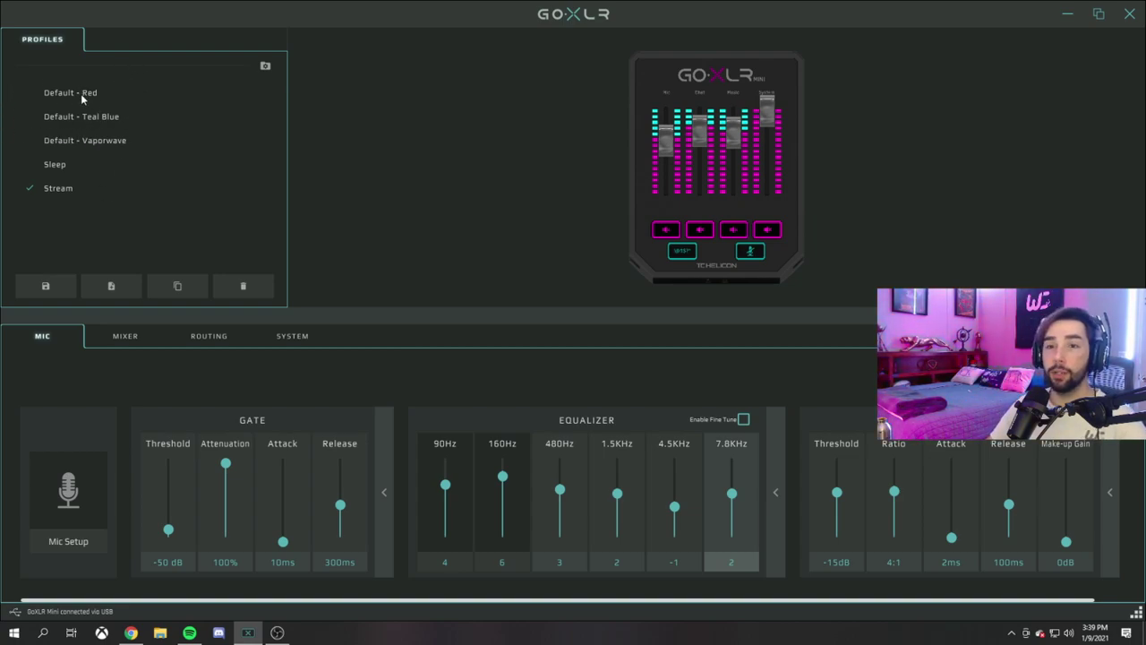
Open the mixer settings and examine which source is assigned to each fader from Channel 1 to Channel 4.
left_click(120, 337)
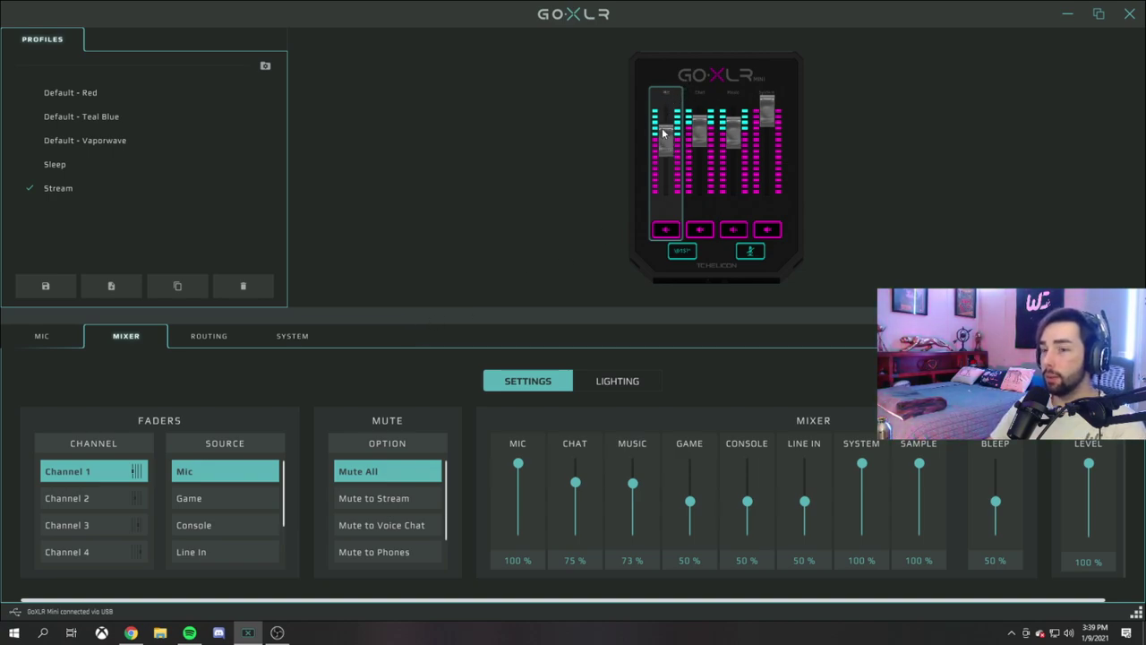
left_click(87, 499)
left_click(106, 524)
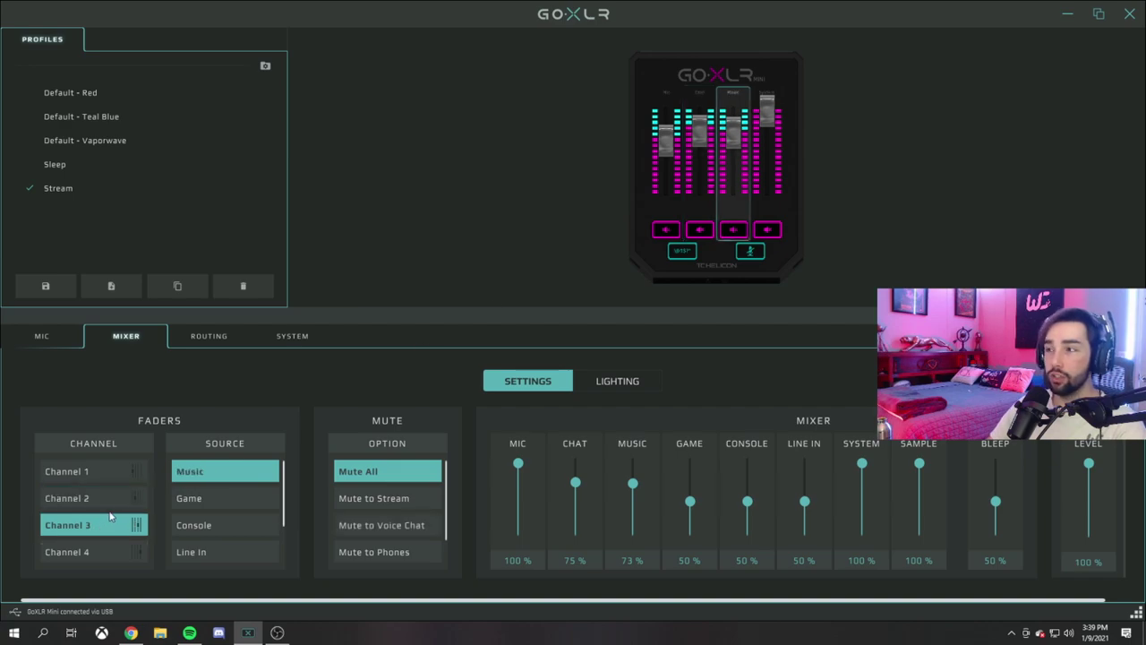
left_click(56, 560)
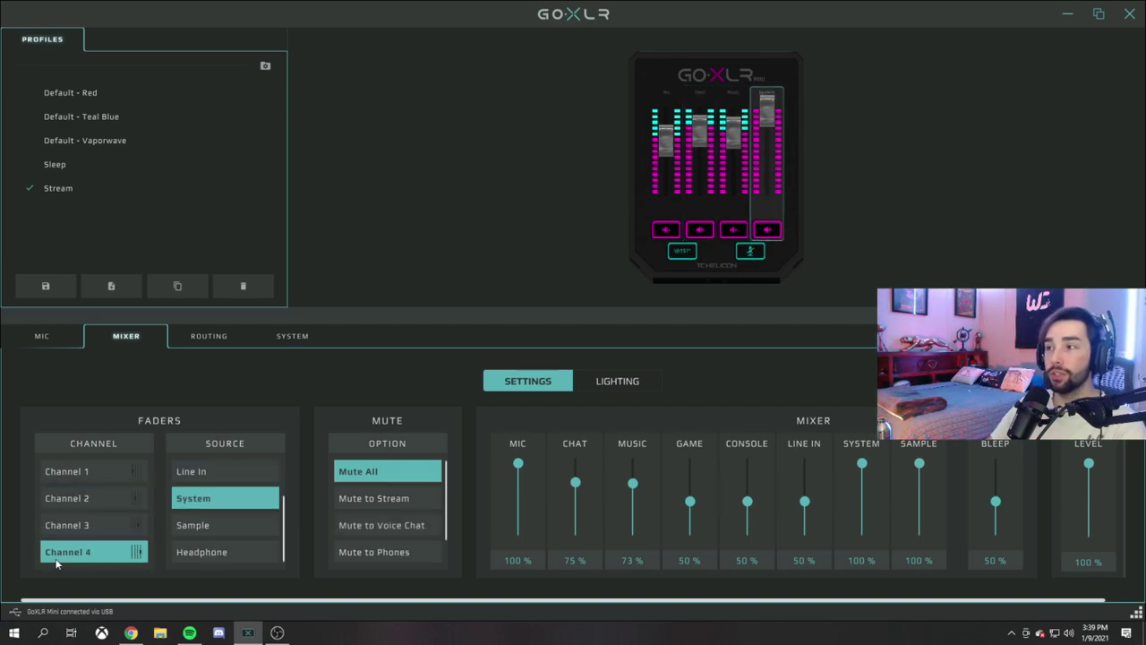
left_click(91, 481)
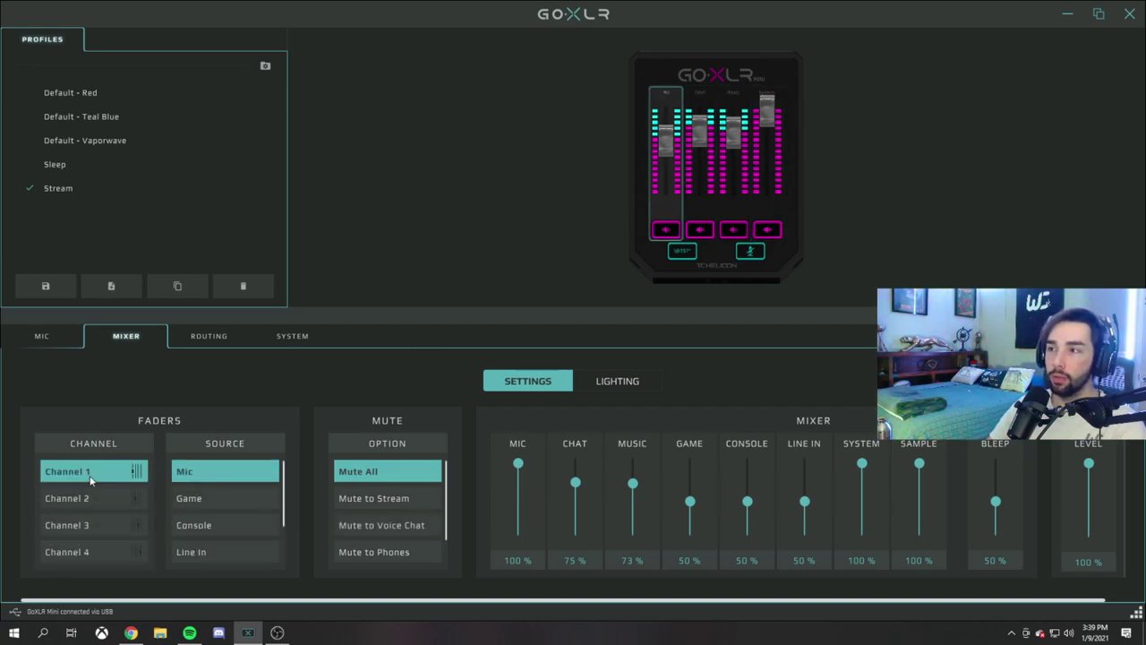
left_click(99, 495)
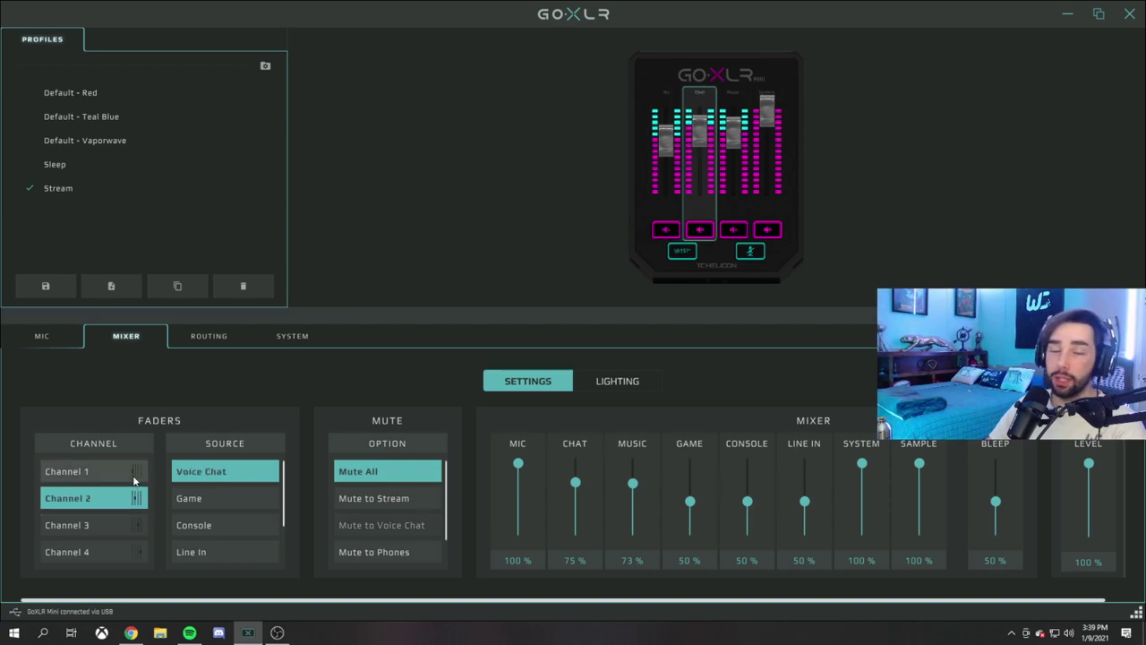
left_click(93, 526)
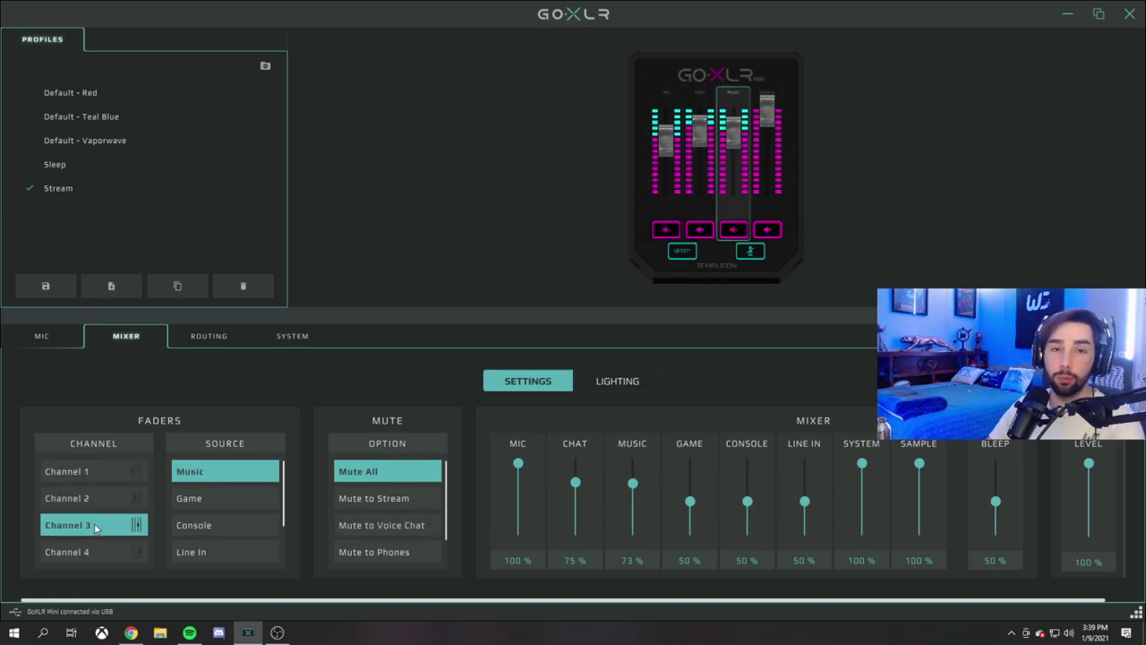
left_click(81, 550)
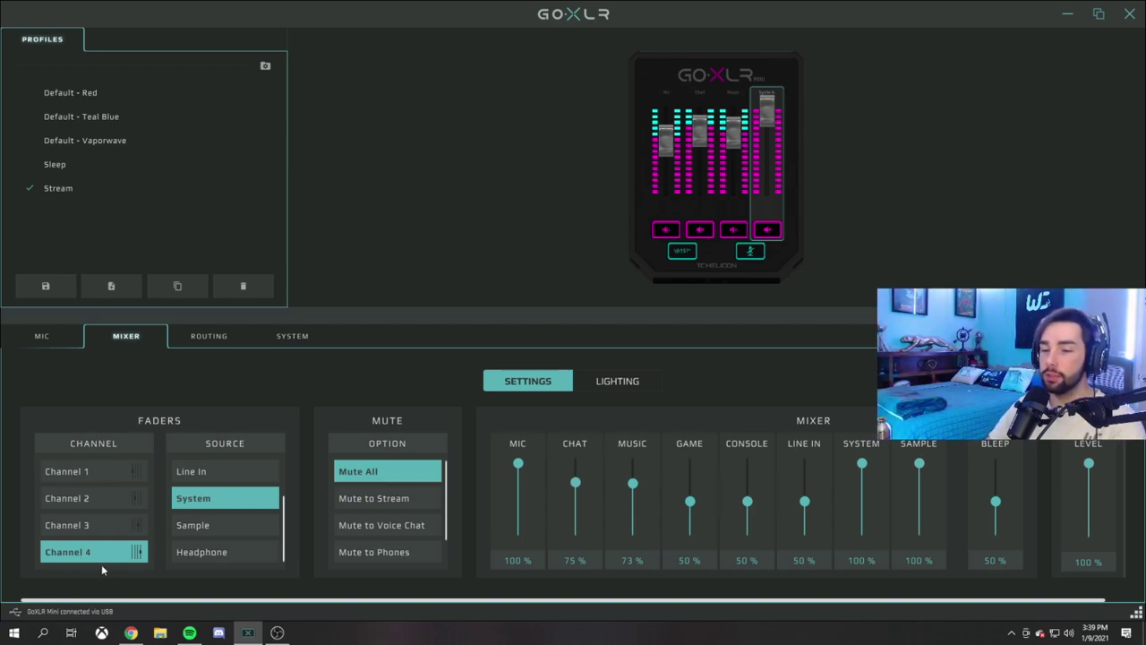
Examine the mute options of Channels 1 to 4 and the mixer levels, including the headphone level and mic monitor.
left_click(113, 463)
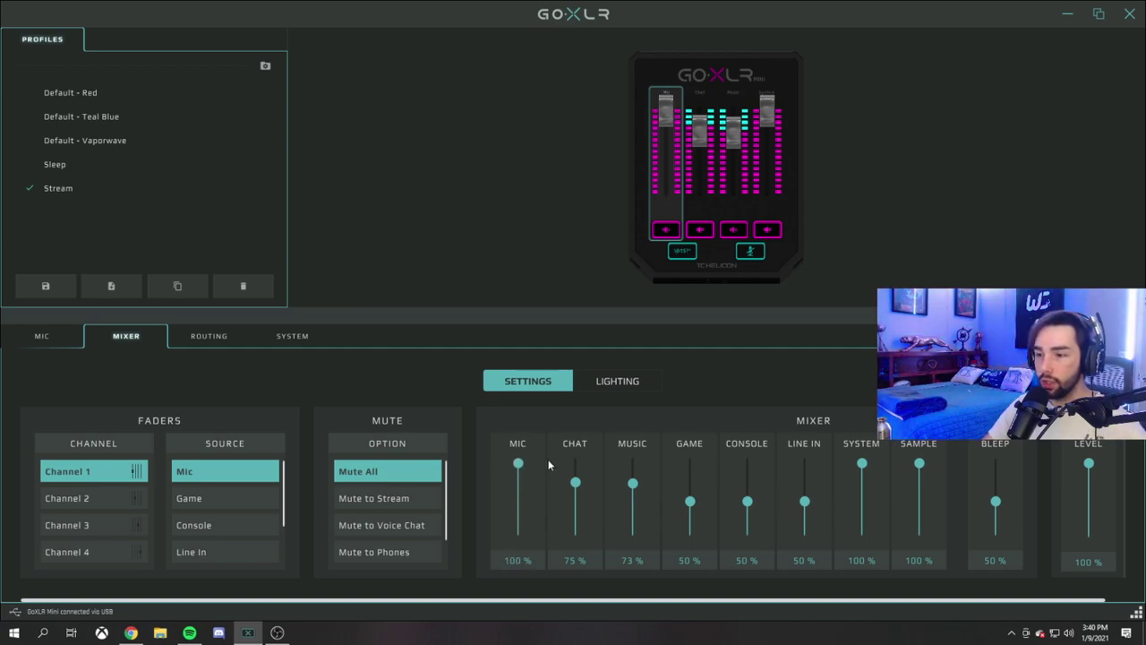
left_click(134, 498)
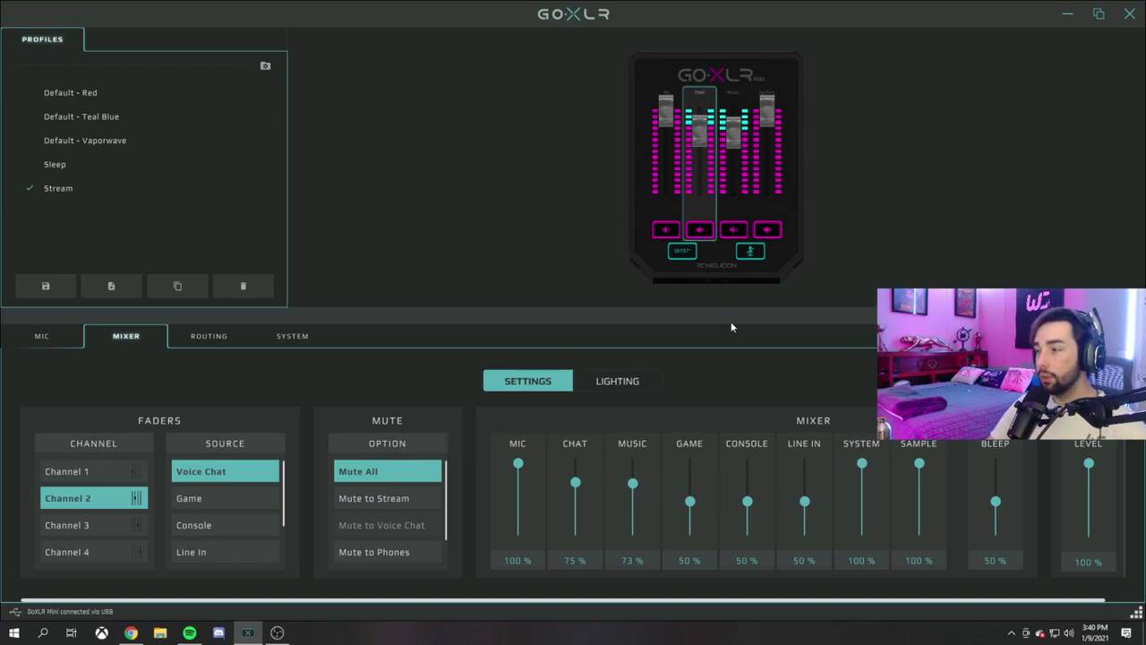
left_click(121, 531)
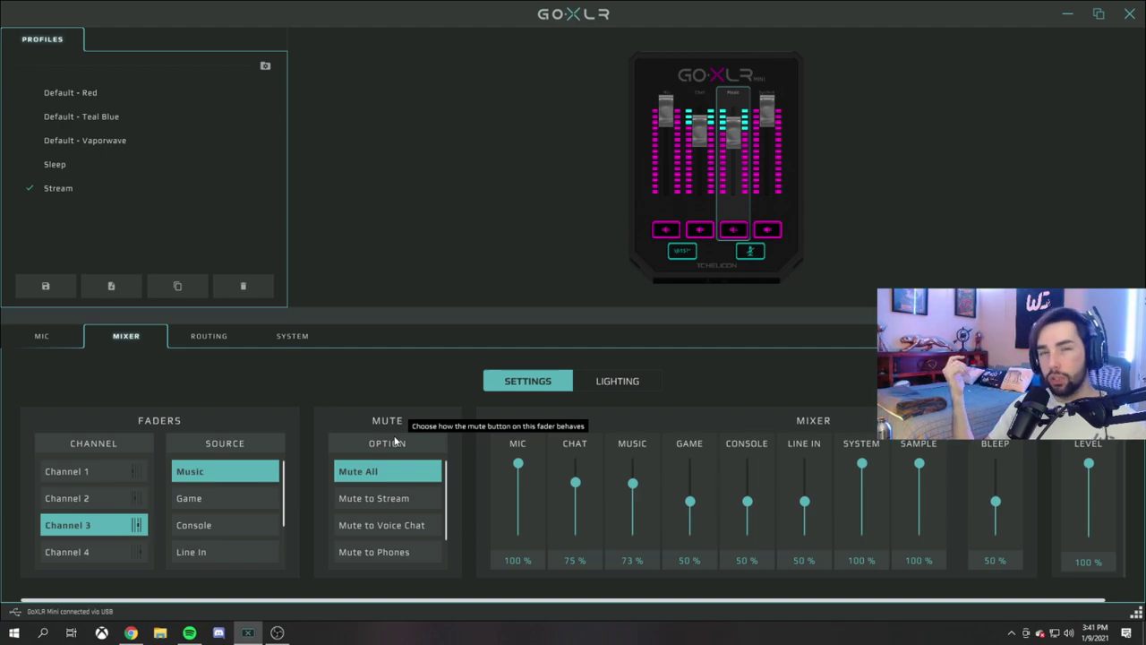
left_click(122, 557)
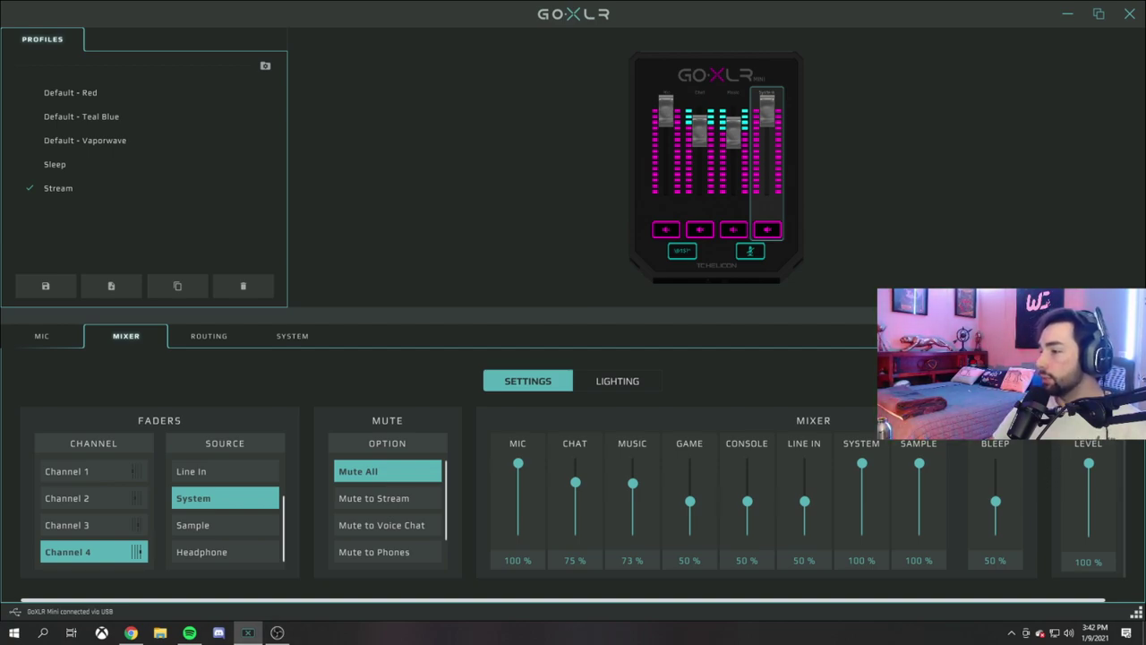
scroll(567, 487, "right", 2)
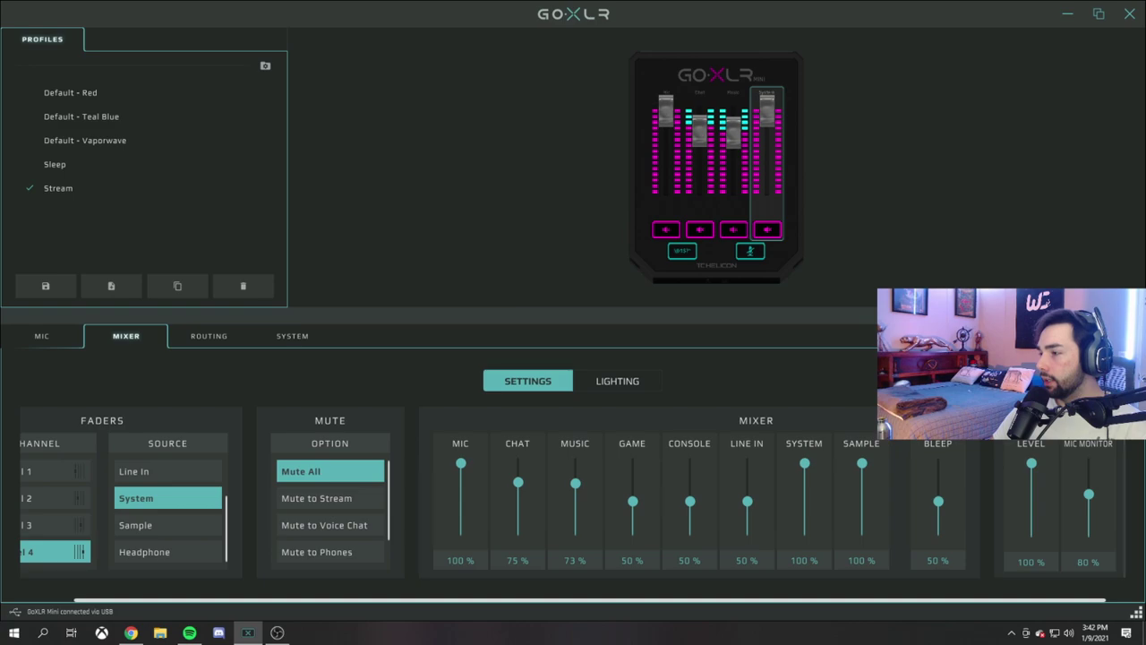
scroll(573, 488, "left", 2)
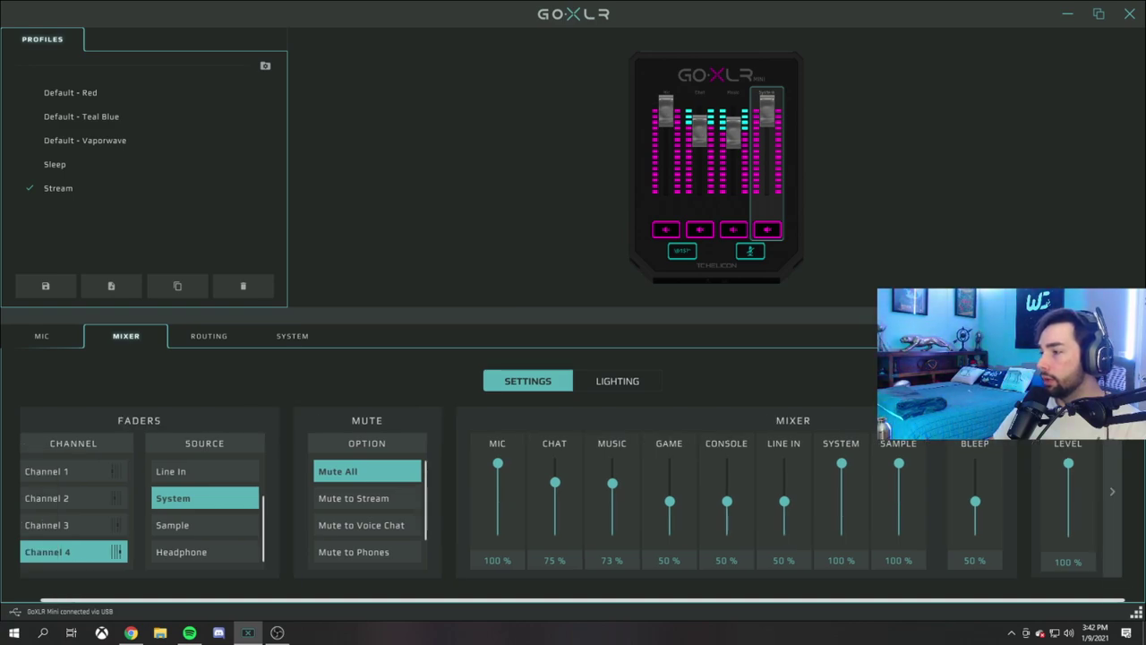
scroll(573, 487, "right", 2)
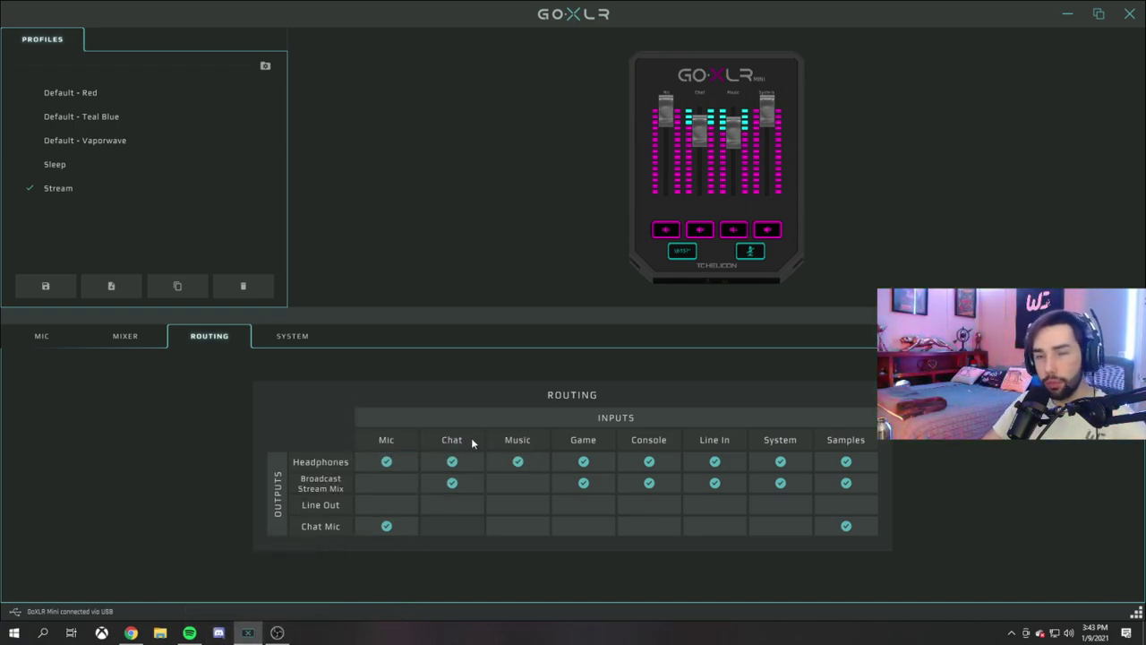
Examine in the routing table which inputs feed the Headphones, Broadcast Stream Mix, Line Out and Chat Mic outputs.
mouse_move(460, 445)
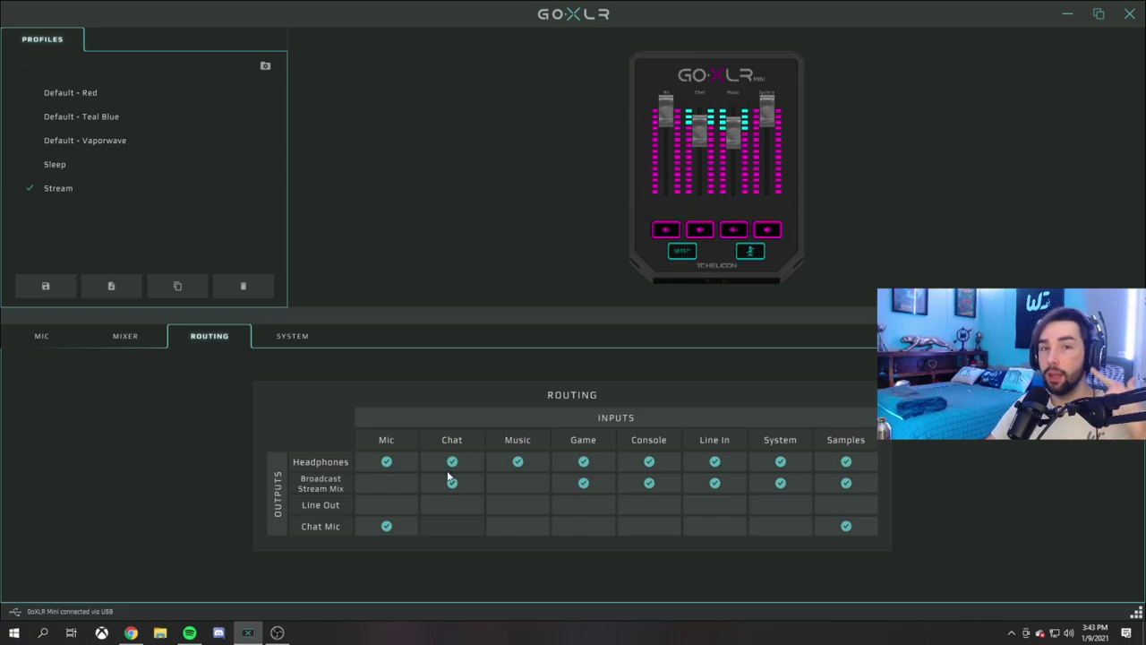
left_click(451, 477)
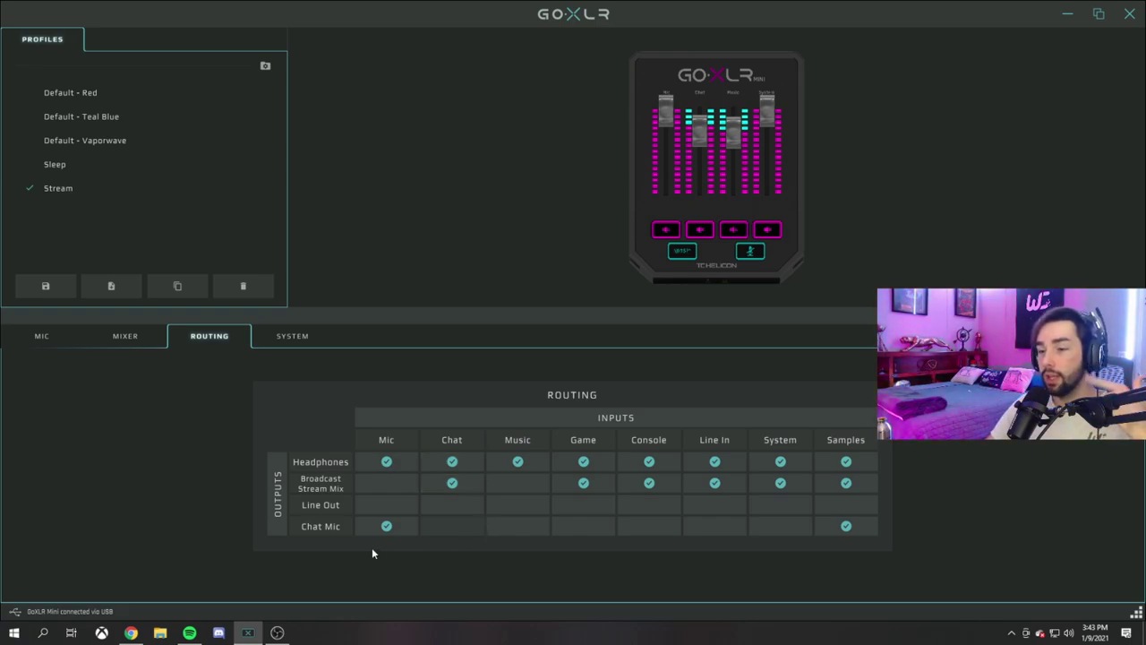
mouse_move(333, 489)
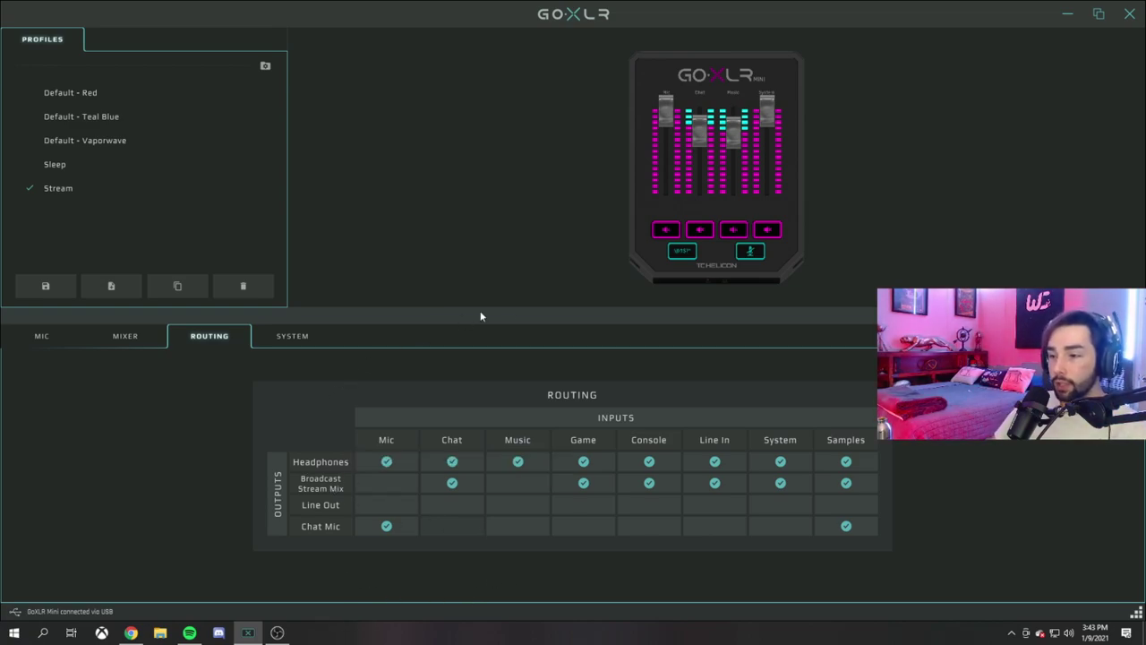
mouse_move(519, 441)
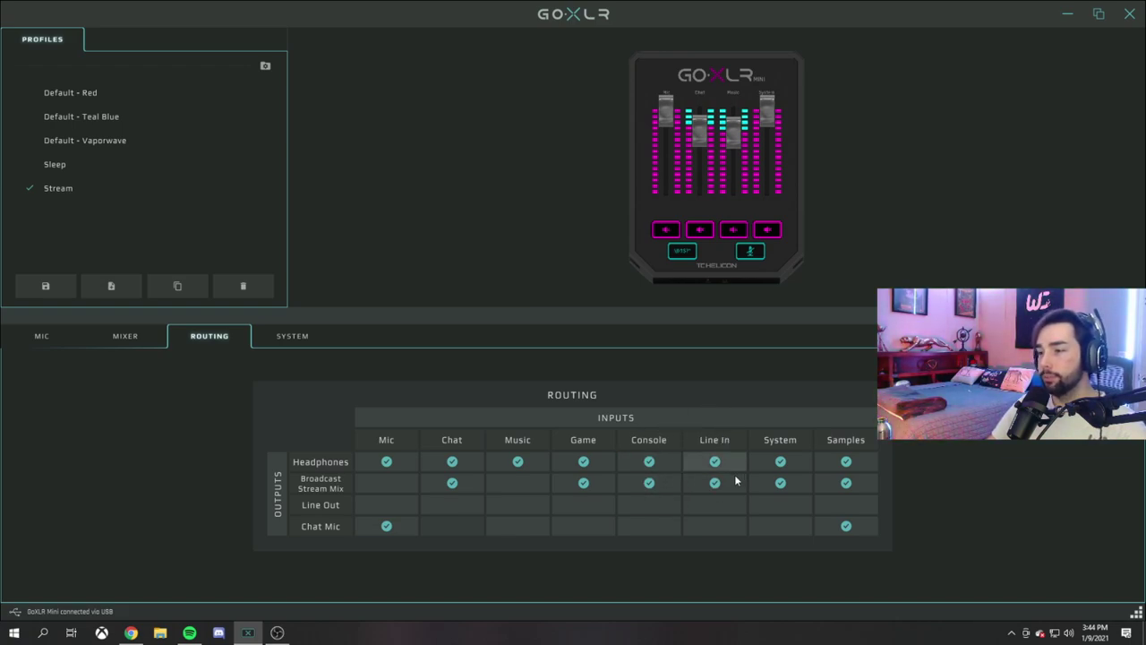
mouse_move(738, 442)
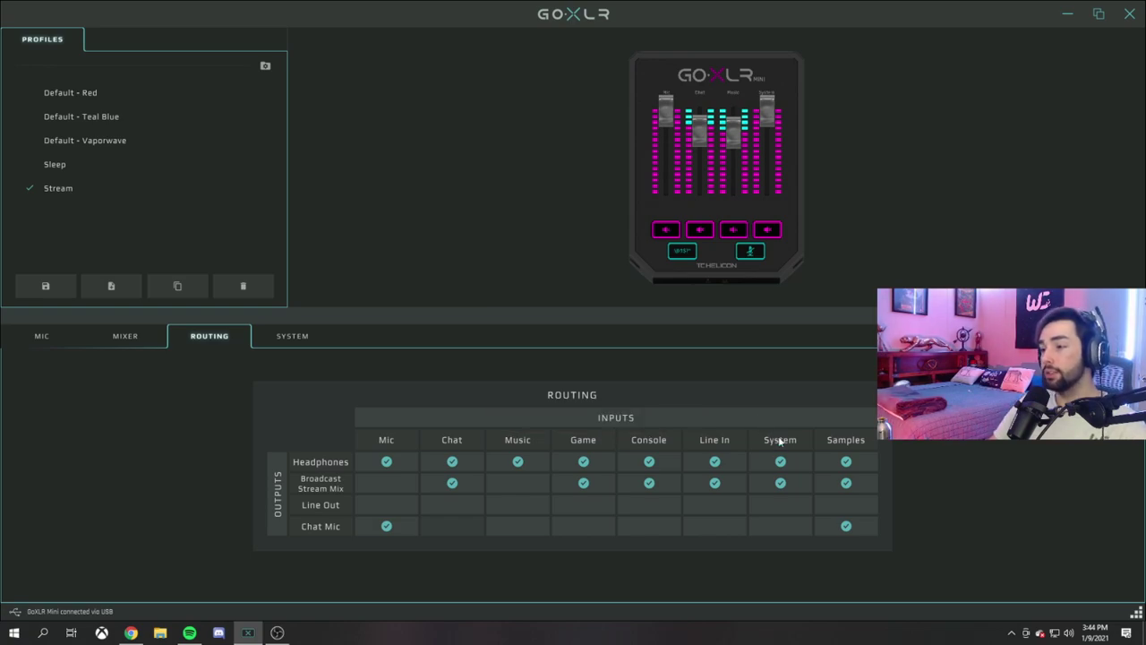
Compare the System input's routing with the Headphones and Broadcast Stream Mix outputs in the routing table.
mouse_move(779, 441)
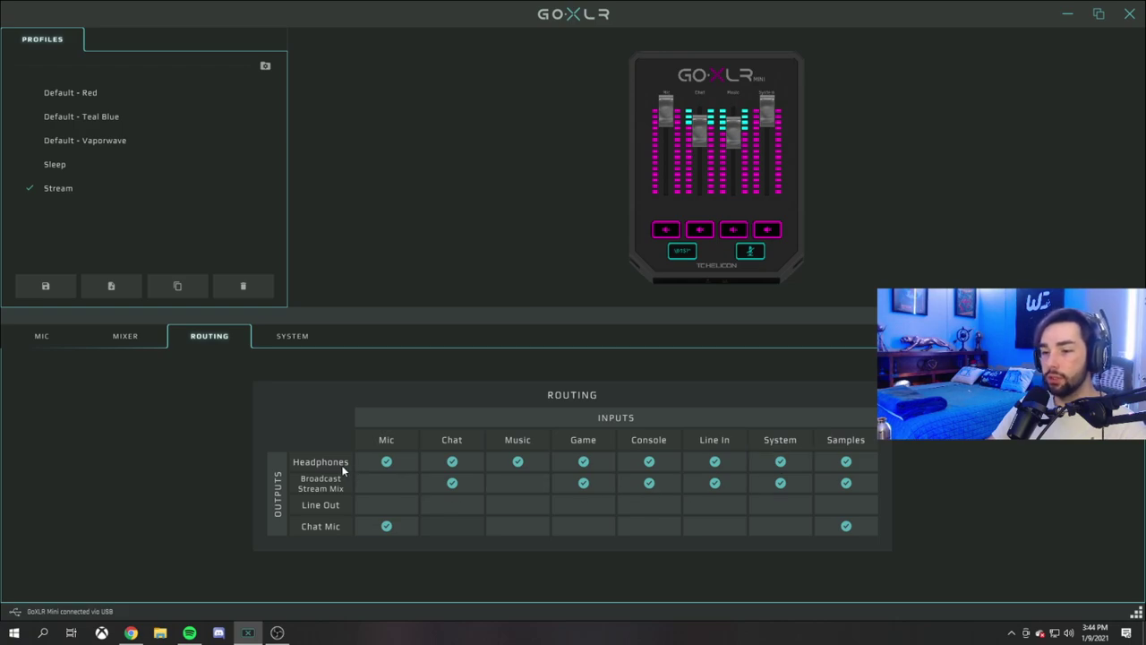
mouse_move(305, 492)
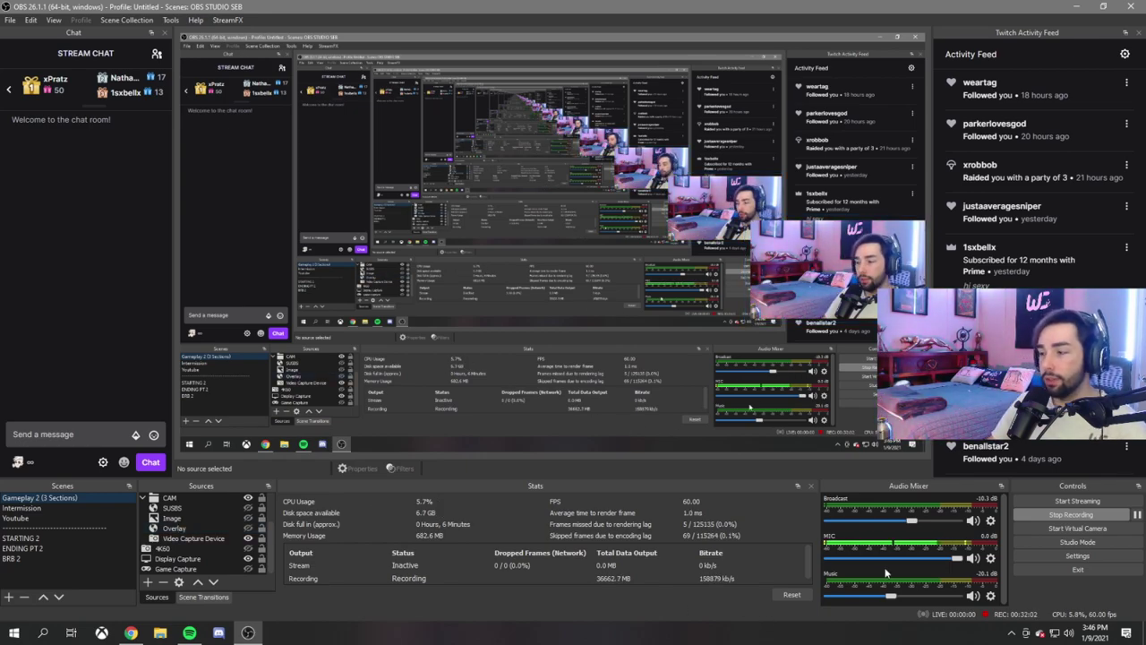
In OBS, examine the Global Audio Devices in the audio settings, including the Desktop Audio choices, and leave without saving changes.
left_click(1074, 556)
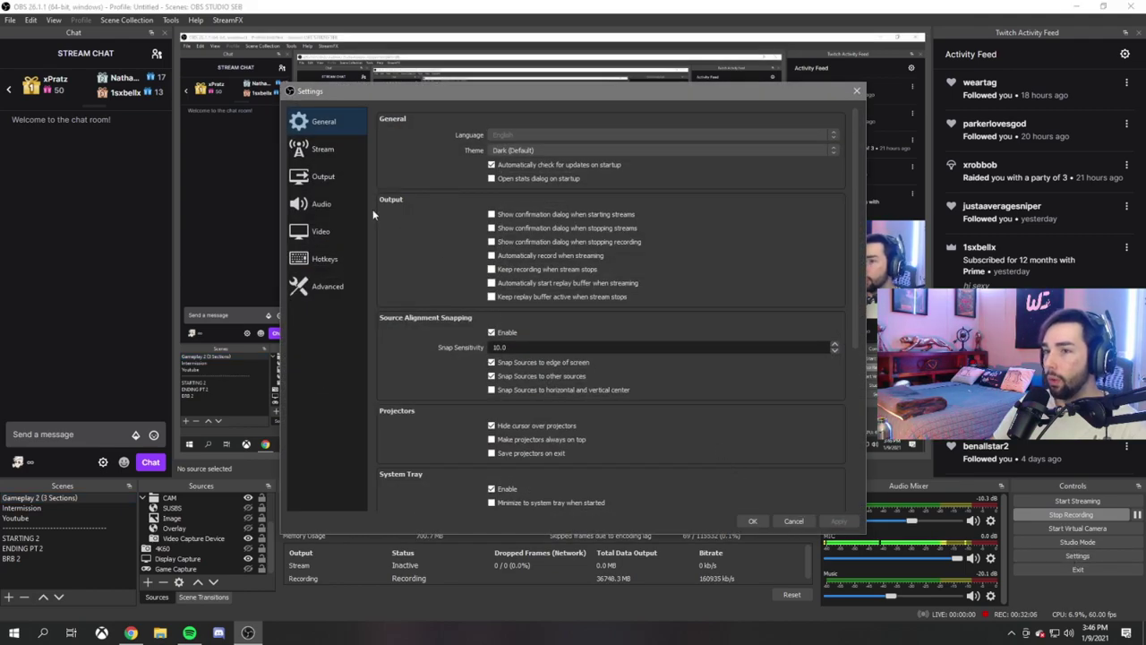
left_click(354, 204)
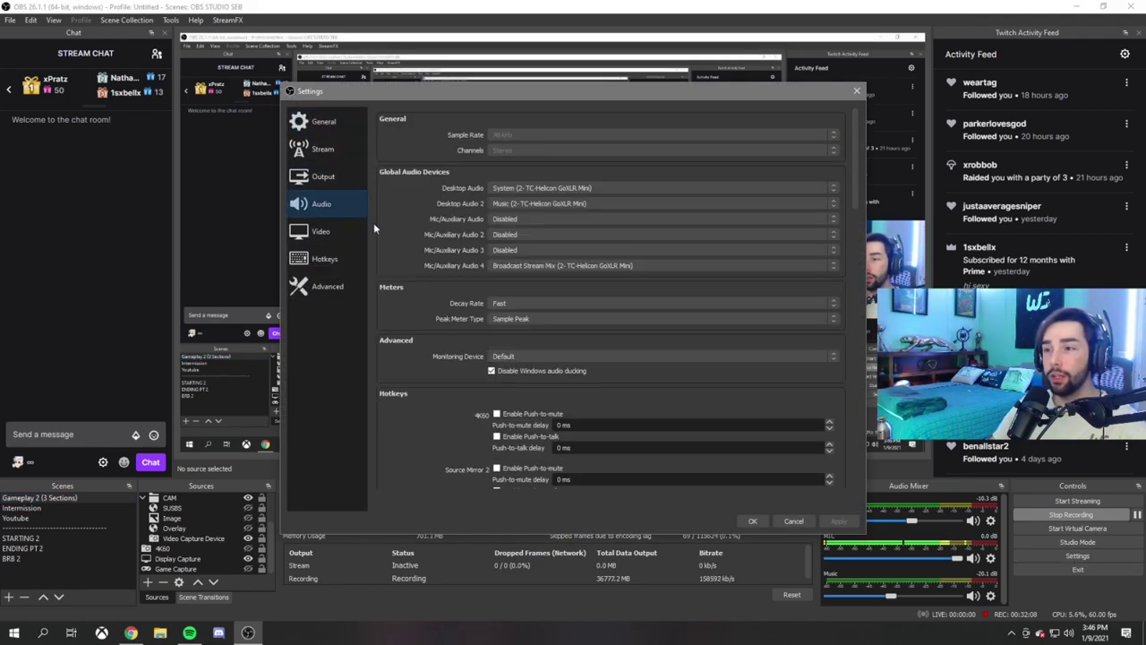
left_click(563, 185)
left_click(563, 186)
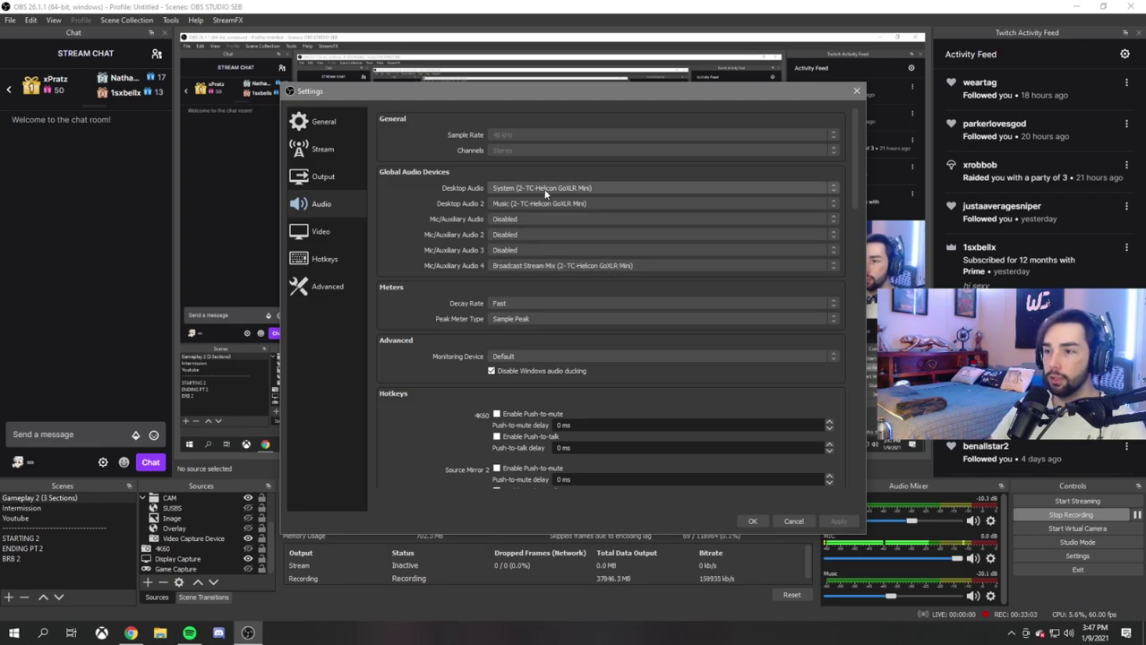
left_click(794, 522)
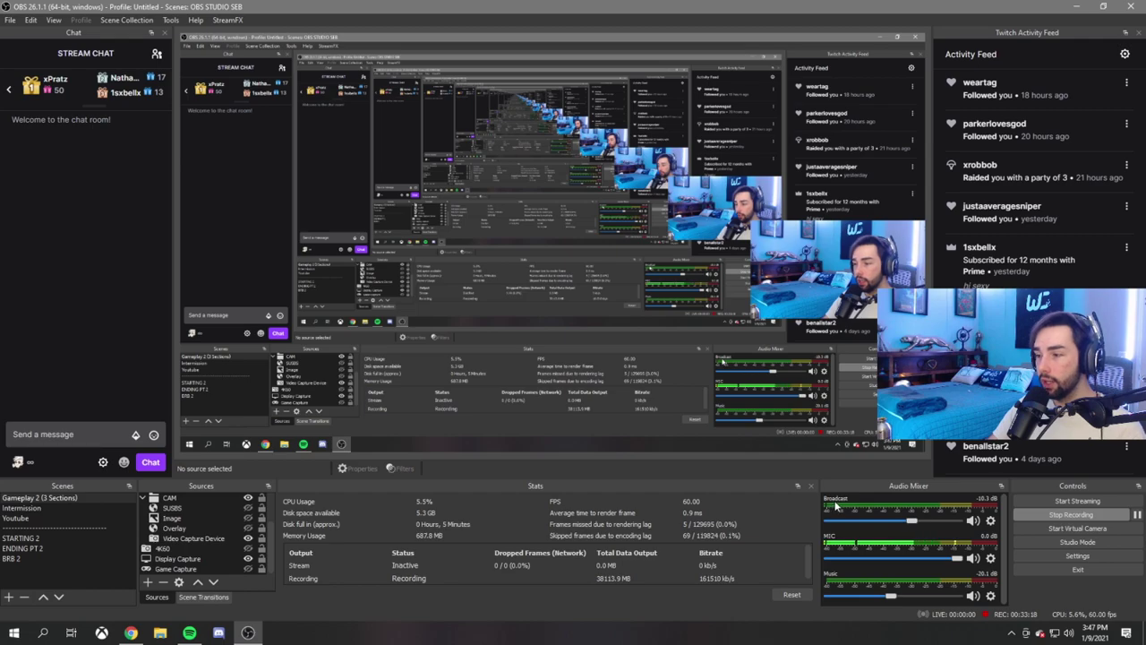
Check the rename option for the Broadcast and Music audio sources, and bring up Spotify to check the Music level meter.
right_click(831, 501)
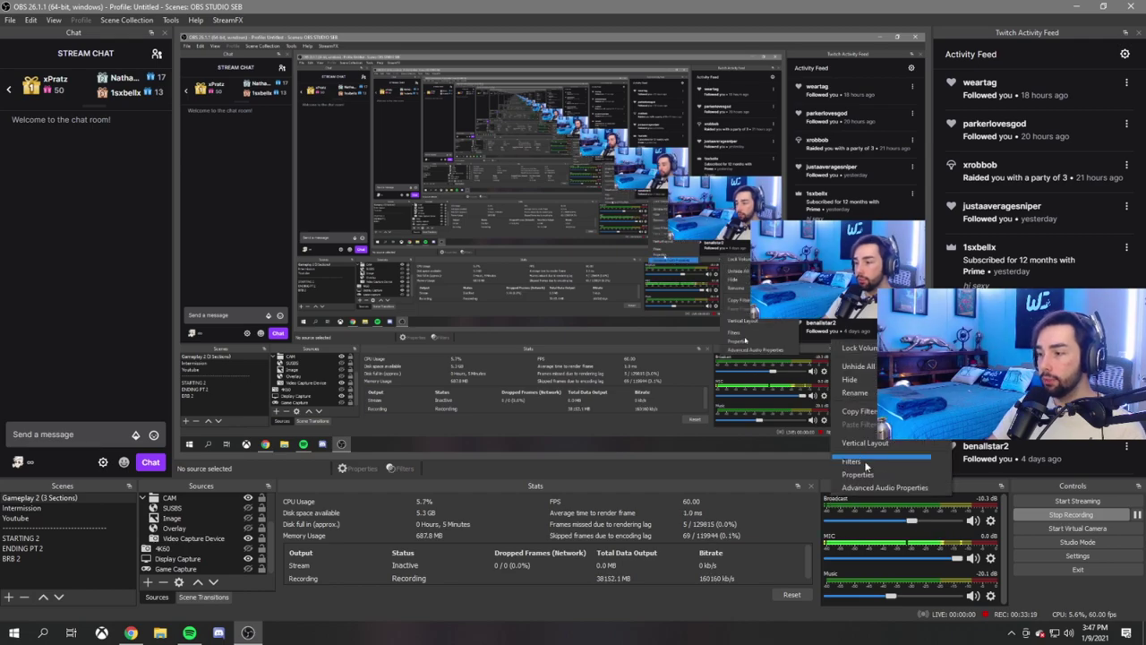
left_click(850, 390)
left_click(591, 334)
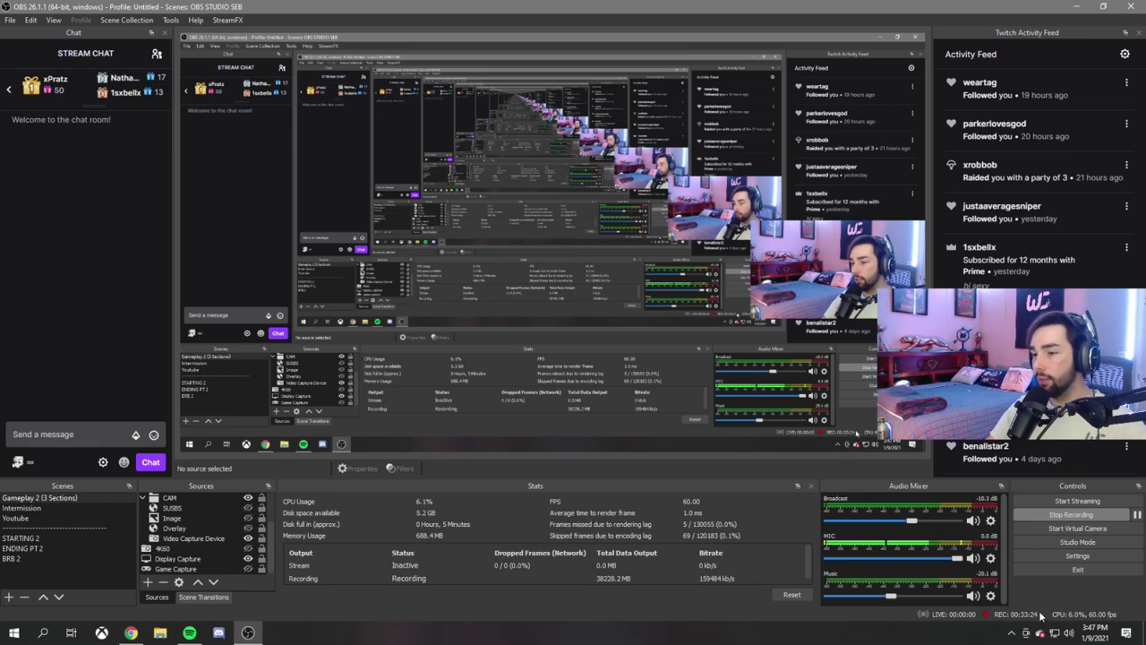
right_click(830, 581)
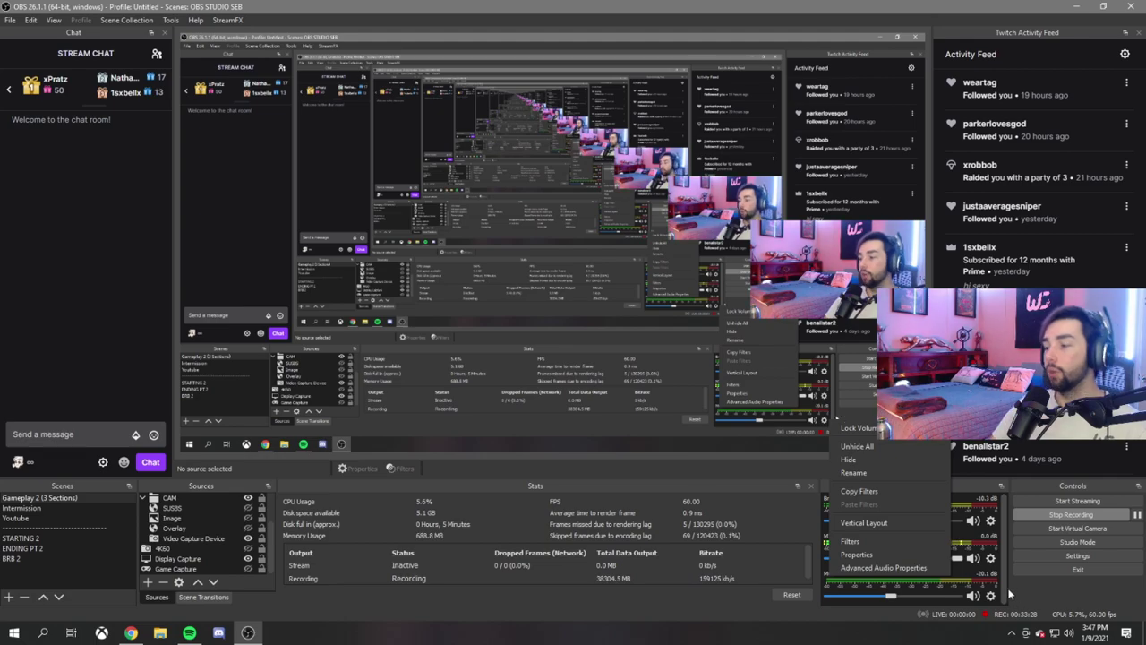
left_click(1009, 594)
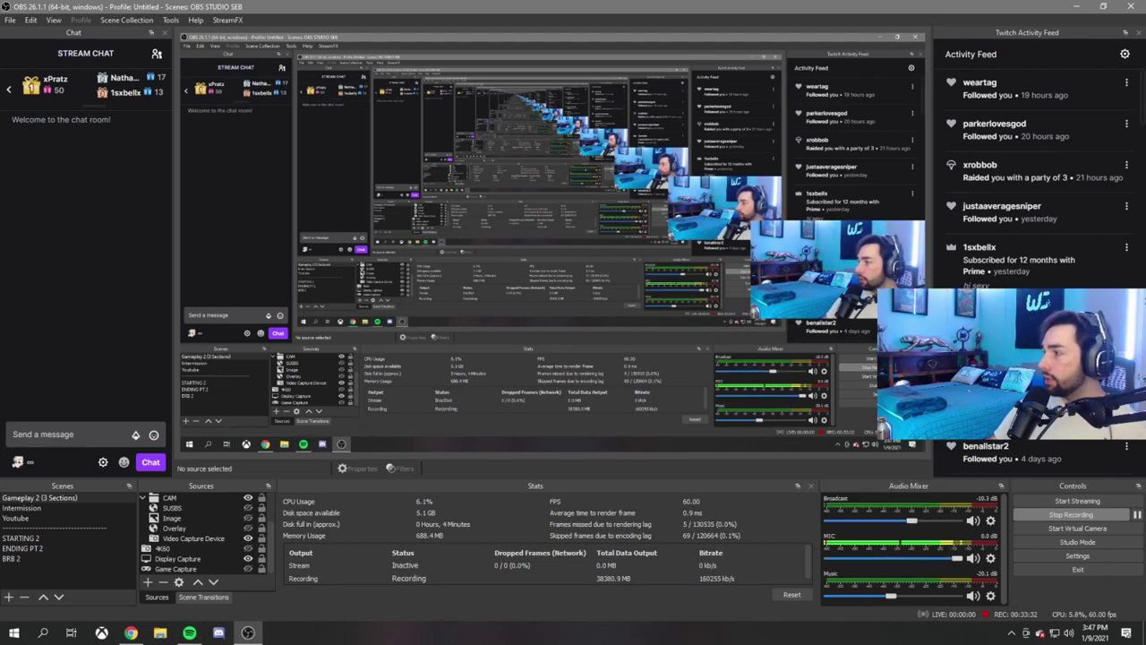
left_click(189, 632)
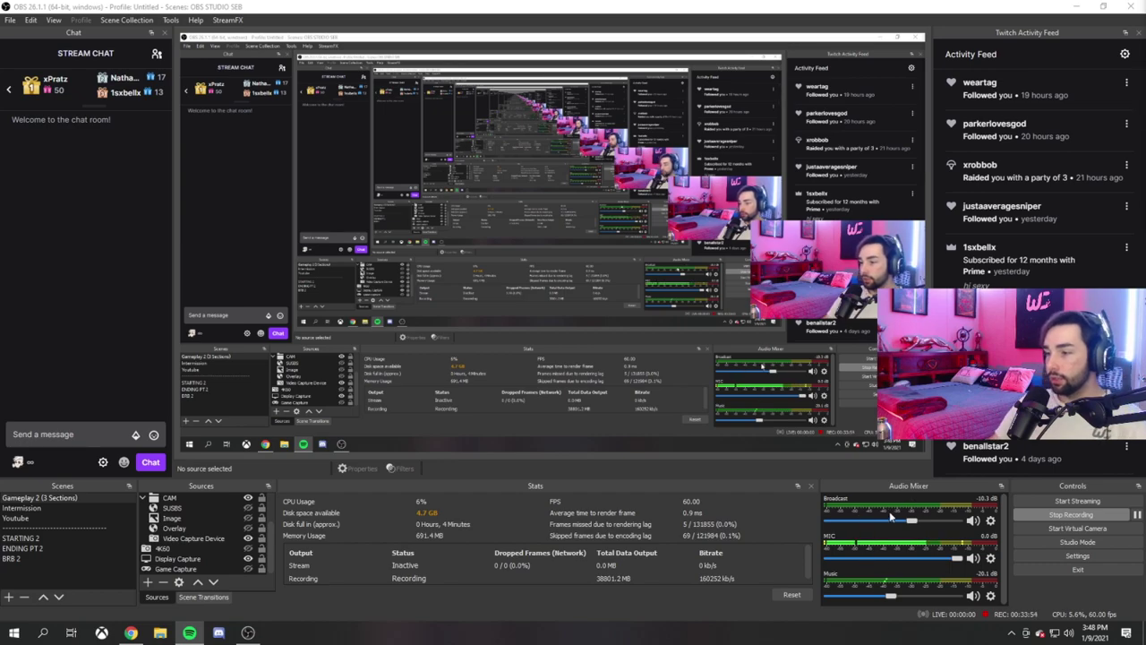
Examine which device is assigned in the MIC source's properties and cancel without changes.
left_click(990, 558)
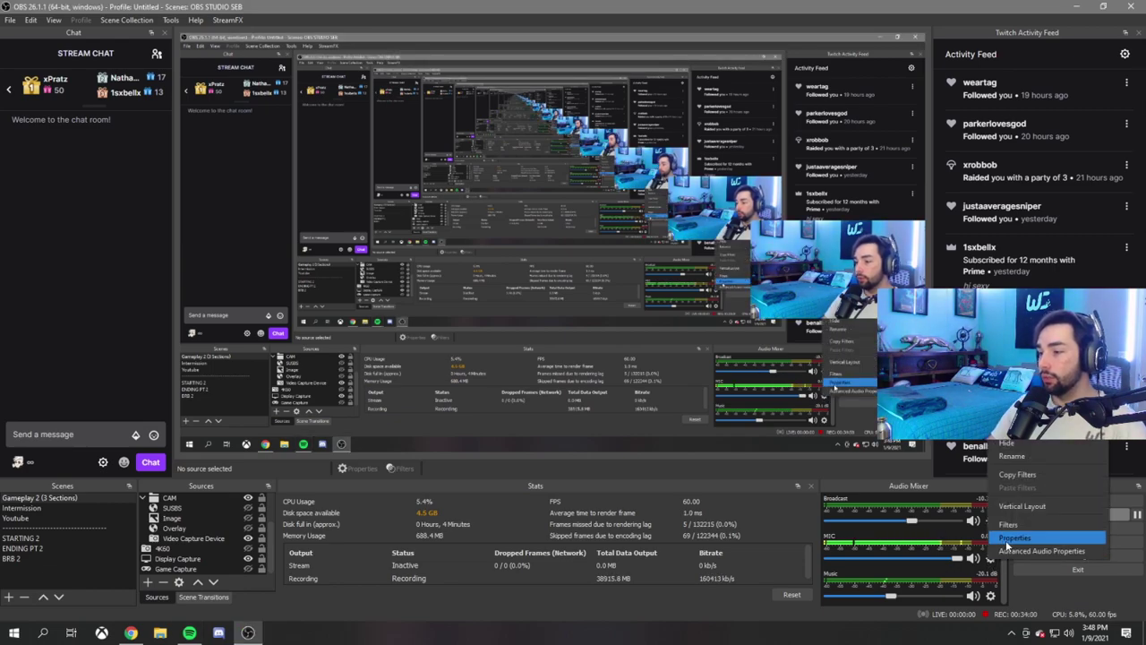
left_click(1014, 538)
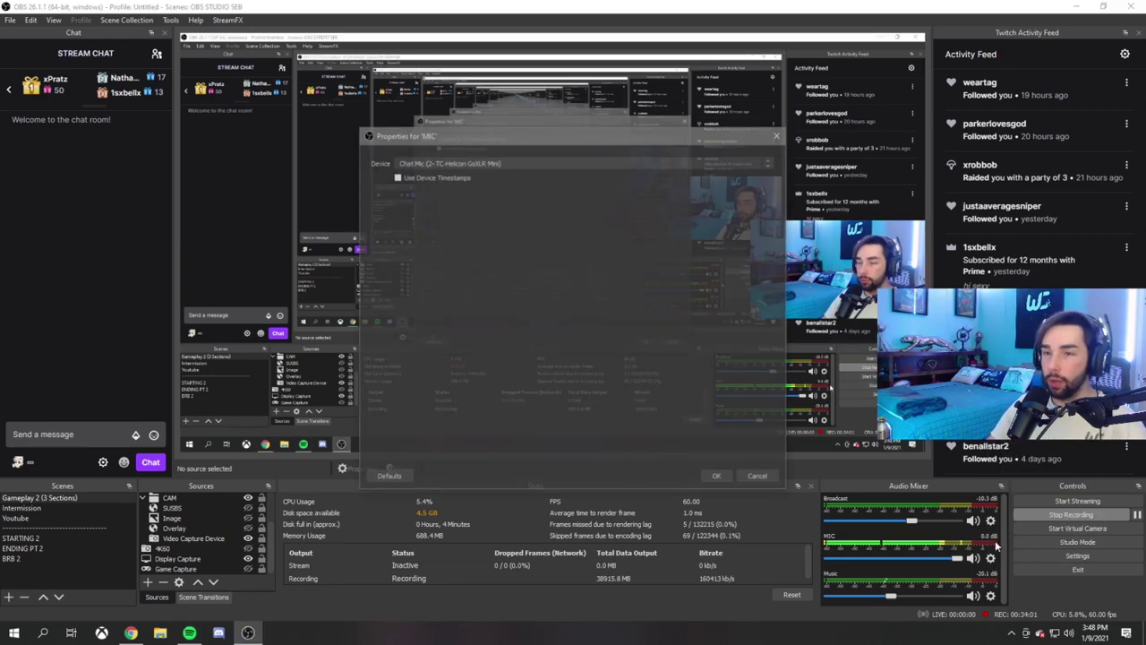
left_click(761, 477)
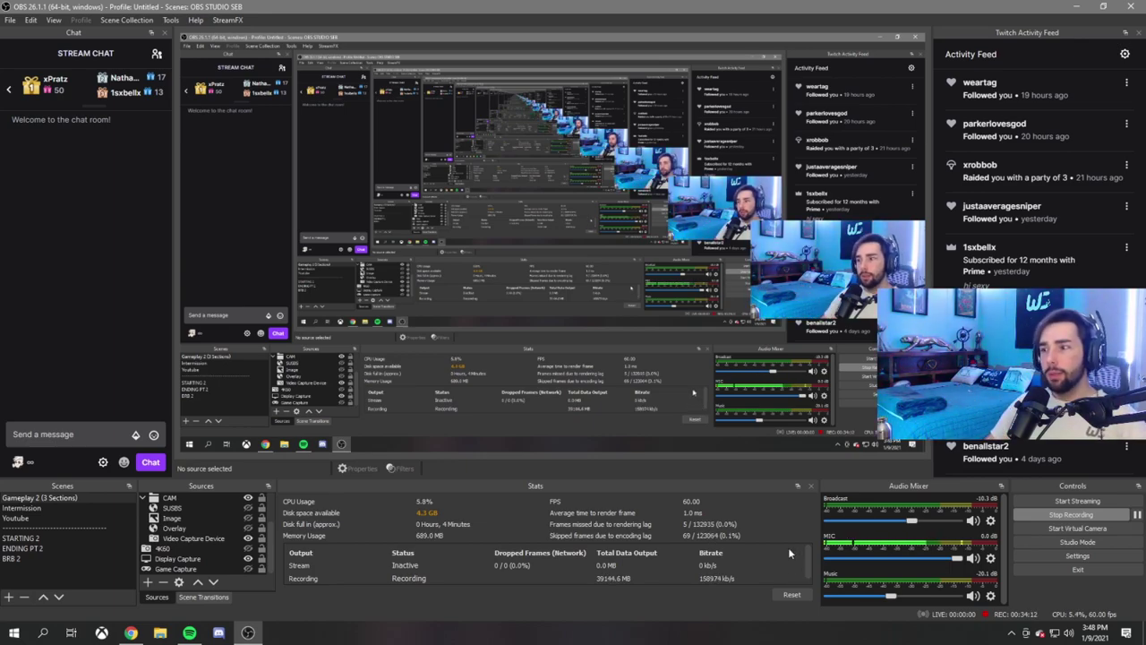
Examine the Broadcast source's properties and its list of selectable GoXLR Mini devices.
left_click(990, 520)
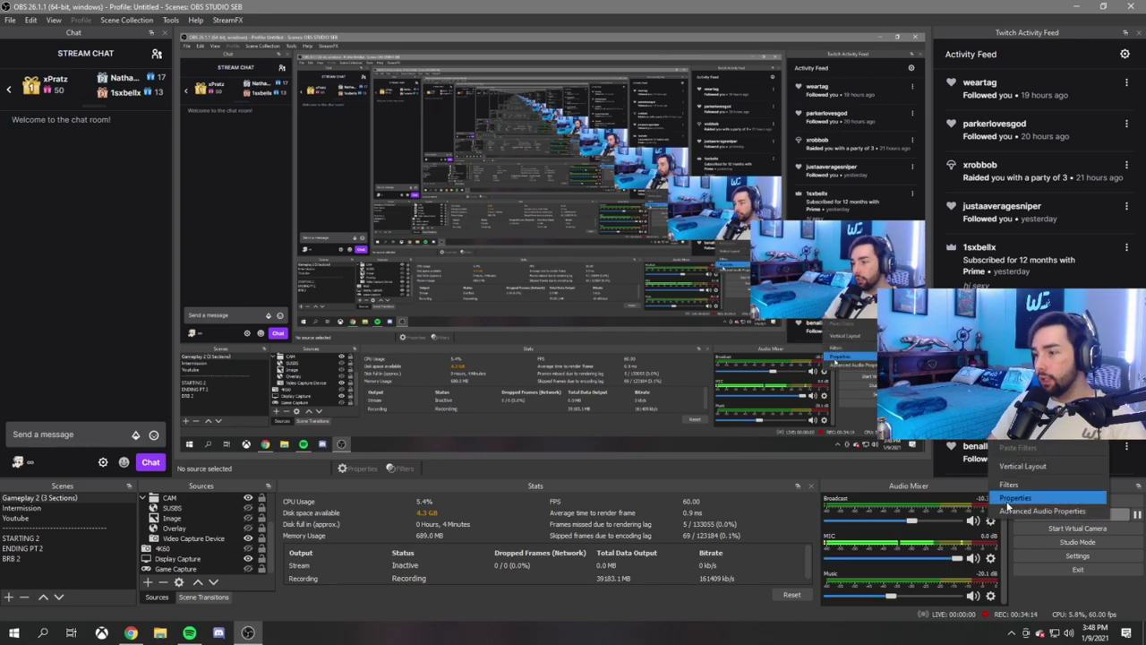
left_click(1012, 499)
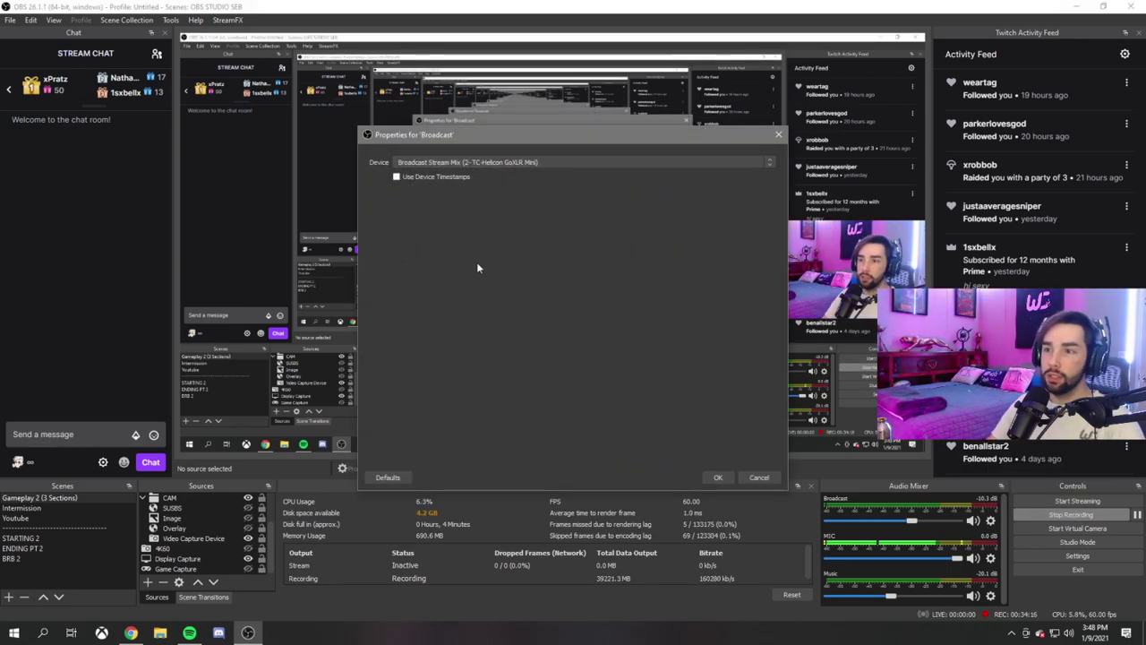
left_click(443, 165)
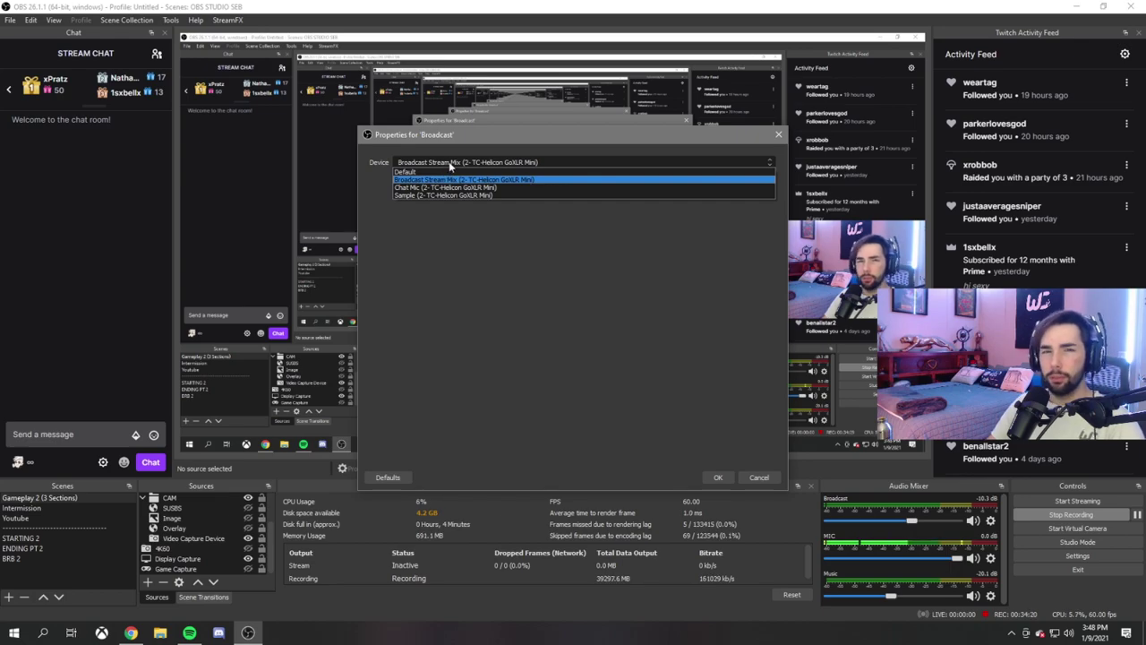
key("Escape")
key("Escape")
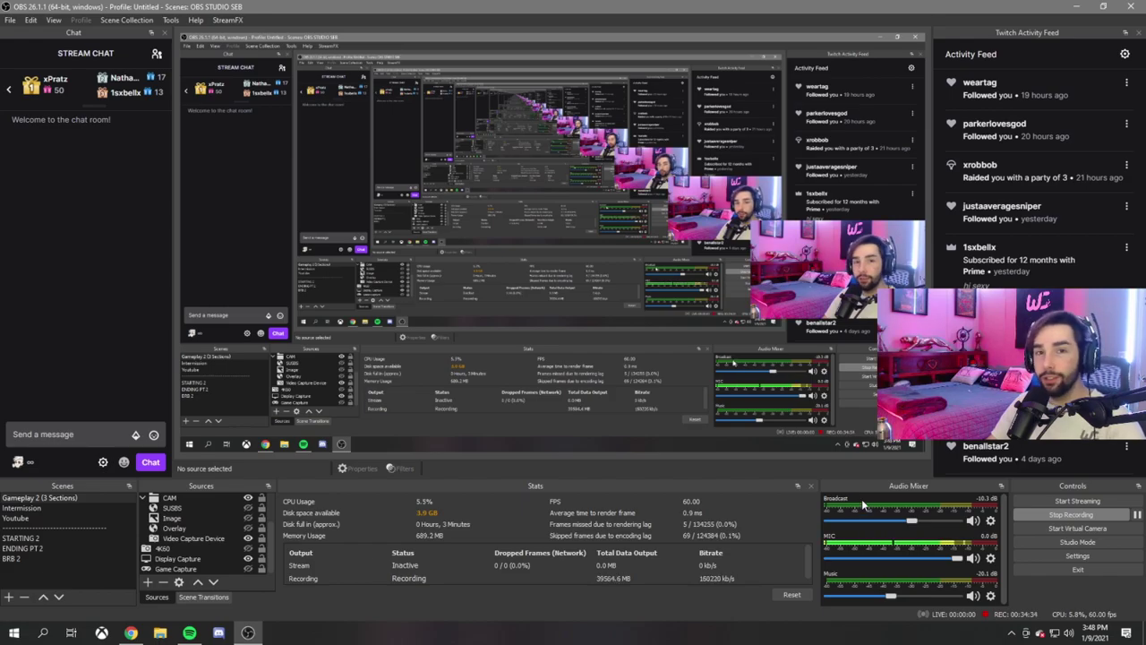
left_click(1010, 498)
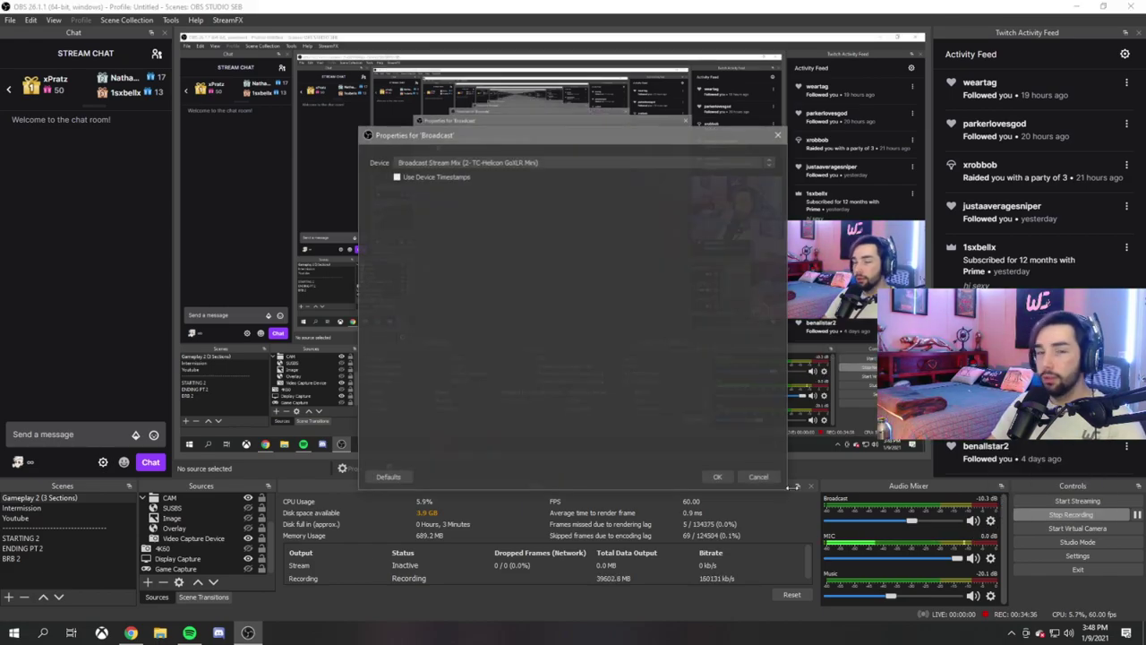
left_click(486, 162)
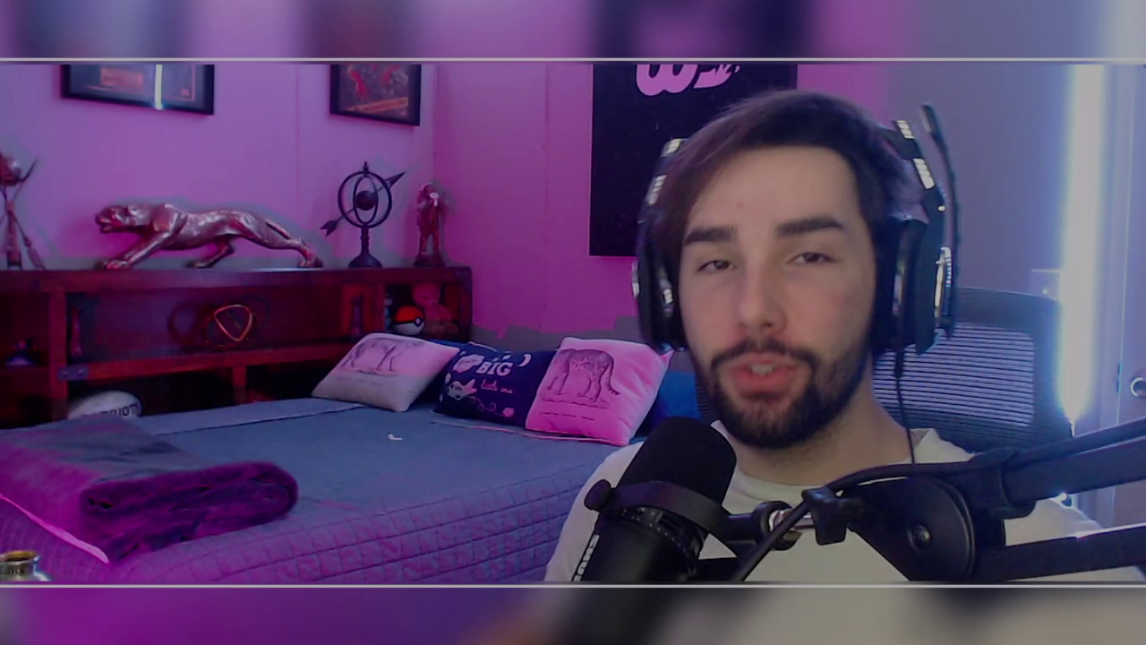